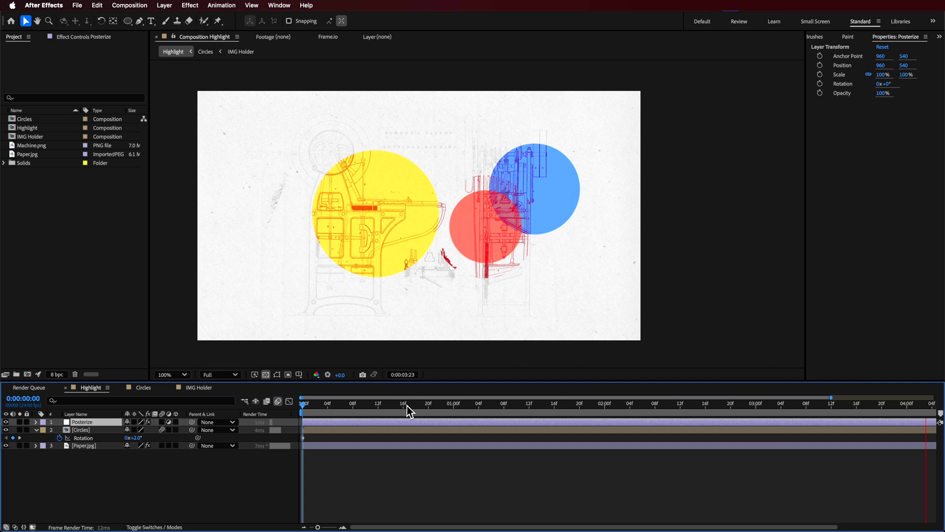
# Step: Play the finished animation from frame 9, then view Machine.png zoomed in and out in the Footage viewer
pyautogui.moveTo(408, 406); pyautogui.dragTo(295, 413)
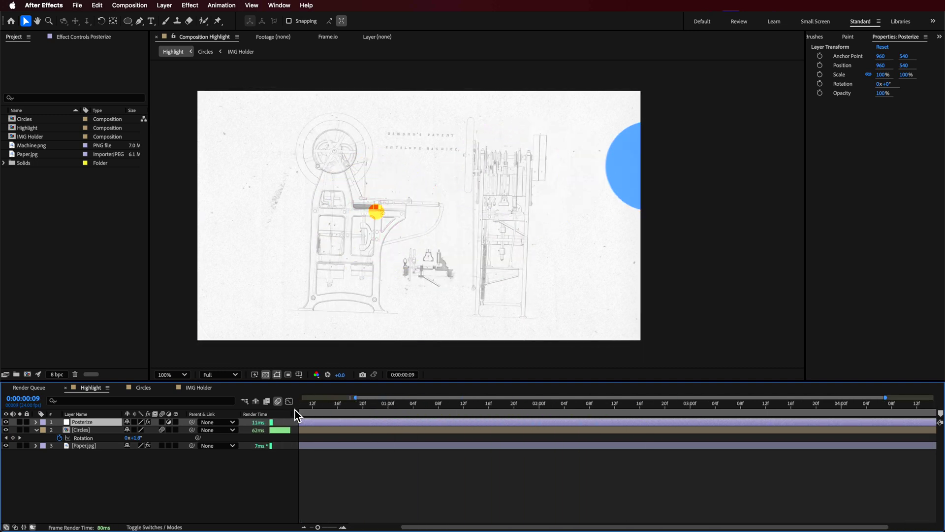
pyautogui.press('space')
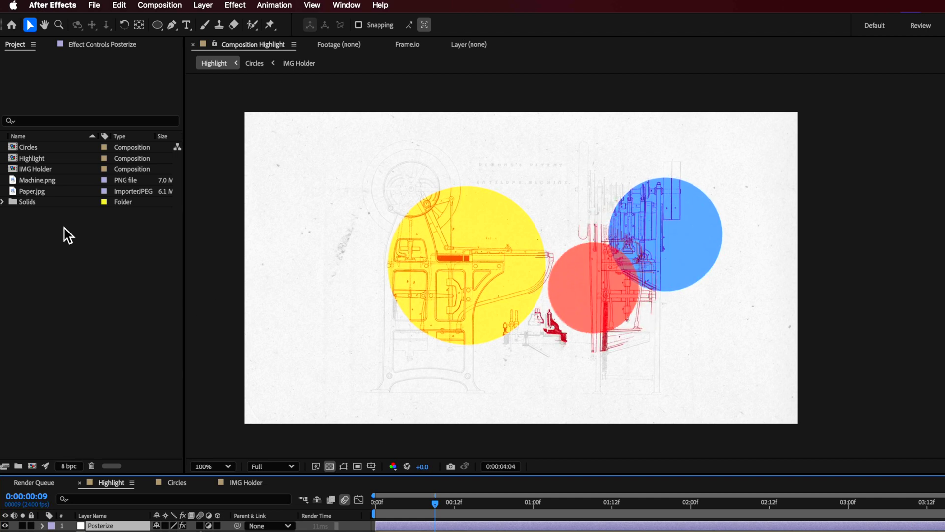
pyautogui.doubleClick(35, 180)
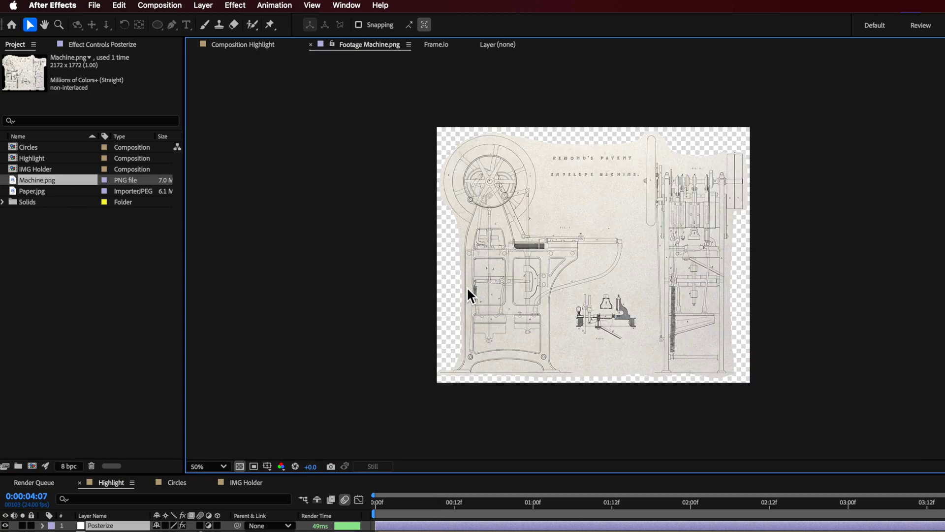
pyautogui.press('.')
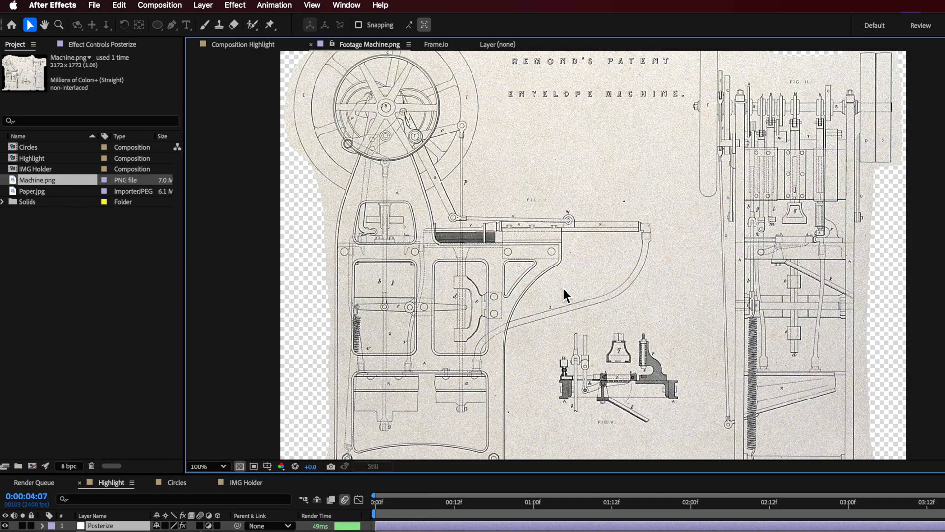
pyautogui.press(',')
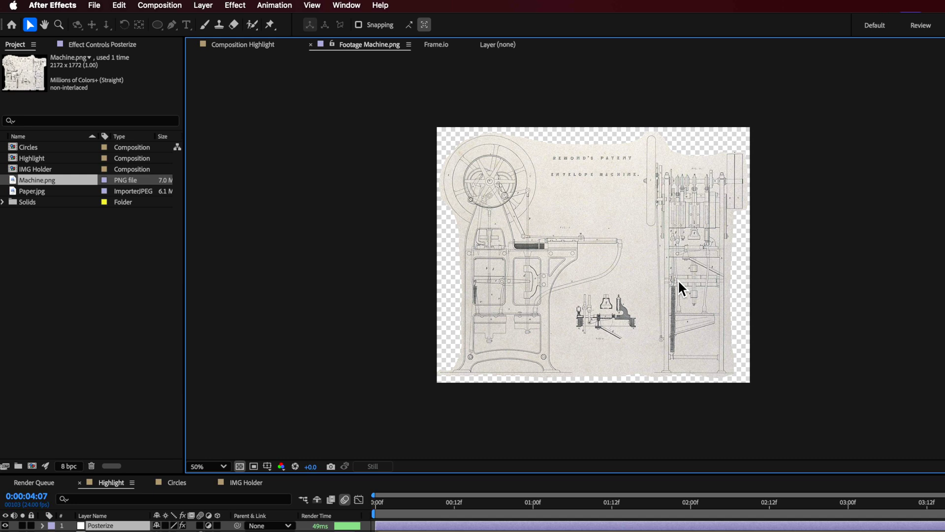
pyautogui.click(27, 233)
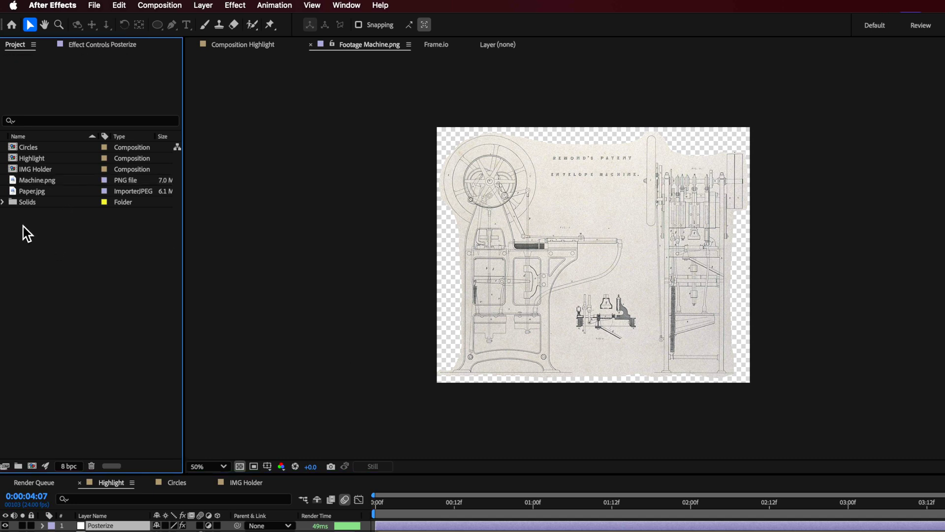
pyautogui.rightClick(42, 252)
# Step: Create a new 1920x1080 composition named Holder
pyautogui.click(69, 252)
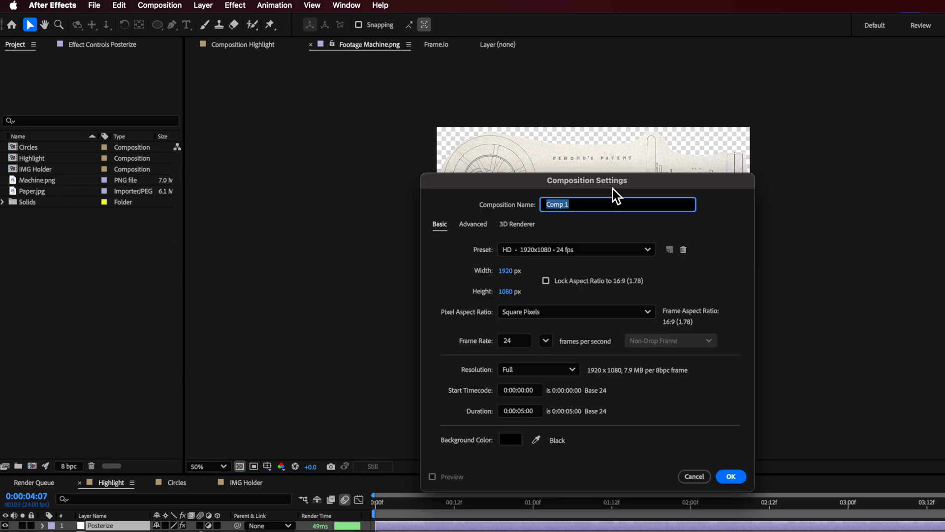
pyautogui.moveTo(613, 189); pyautogui.dragTo(529, 174)
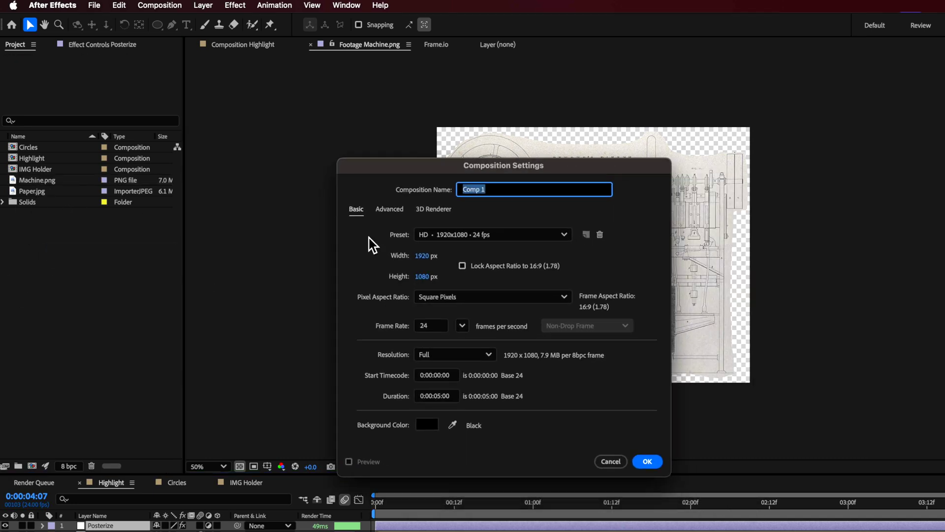
pyautogui.click(649, 463)
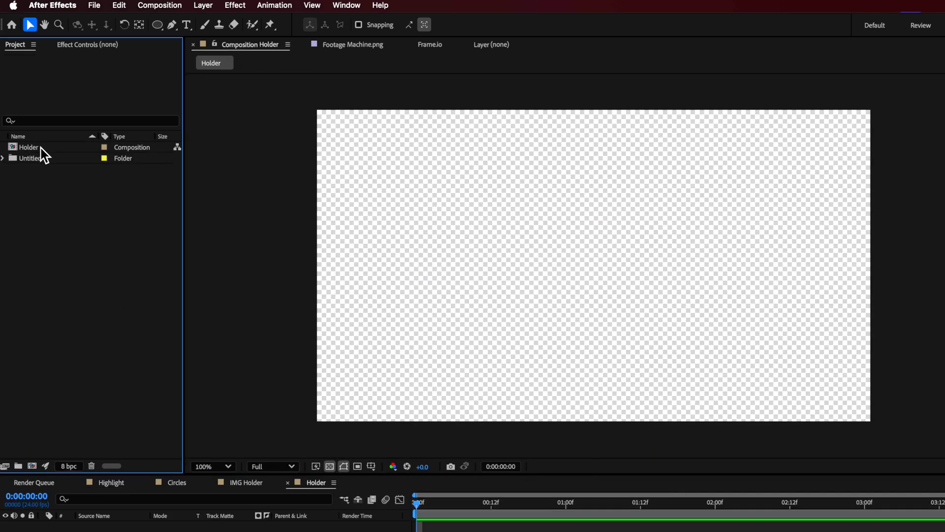
# Step: Add Machine.png to Holder, scaled to 61.7% and positioned at 956, 528
pyautogui.click(41, 147)
pyautogui.click(3, 158)
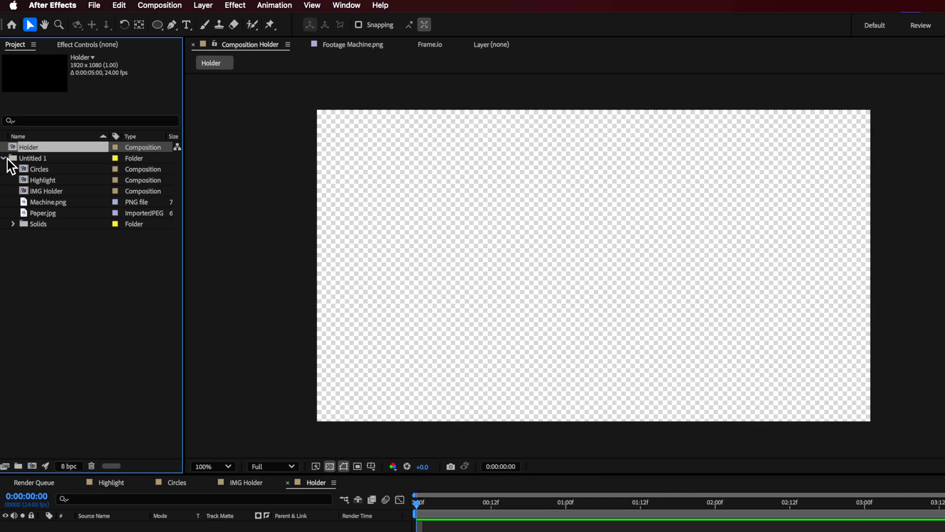
pyautogui.click(45, 199)
pyautogui.moveTo(43, 207); pyautogui.dragTo(594, 304)
pyautogui.moveTo(901, 305); pyautogui.dragTo(765, 306)
pyautogui.moveTo(643, 310); pyautogui.dragTo(638, 263)
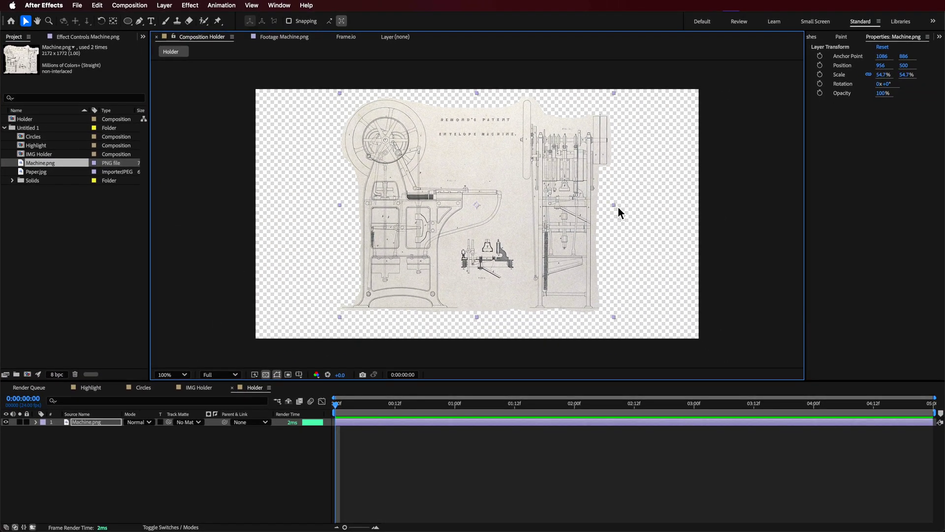
pyautogui.moveTo(616, 206); pyautogui.dragTo(633, 219)
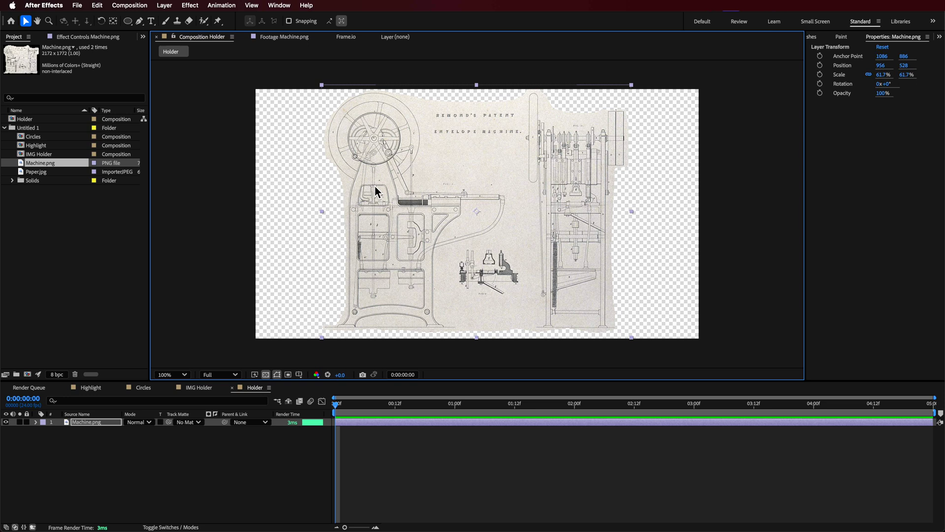
pyautogui.click(306, 4)
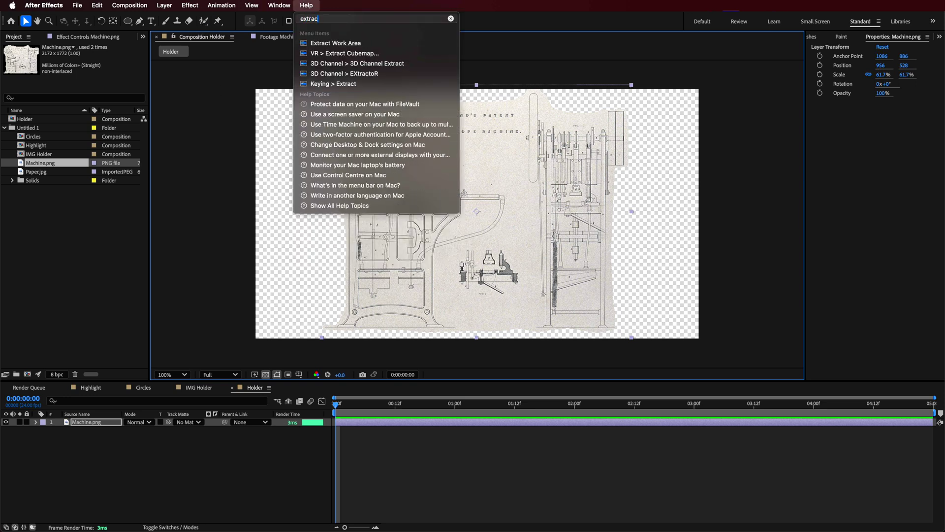
# Step: Apply Extract to Machine.png and lower White Point to 144, keying out the white paper
pyautogui.click(327, 77)
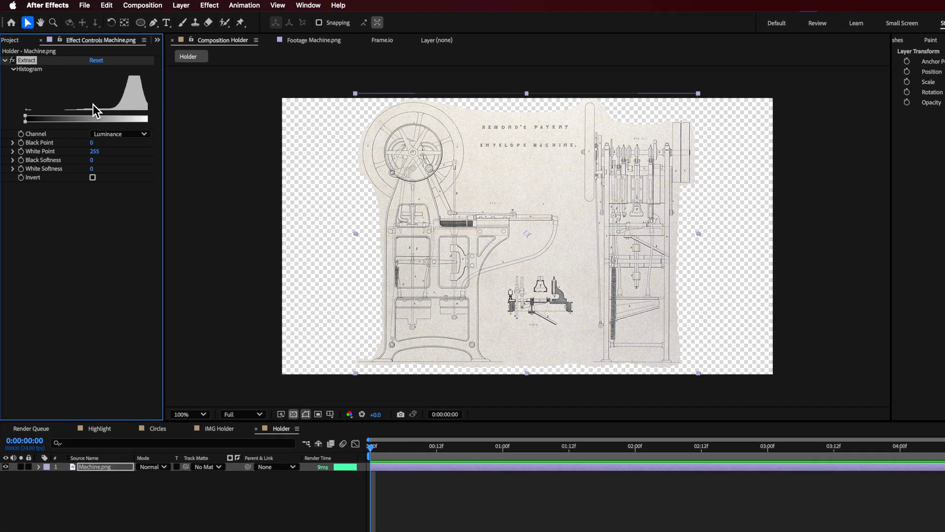
pyautogui.moveTo(141, 113); pyautogui.dragTo(126, 106)
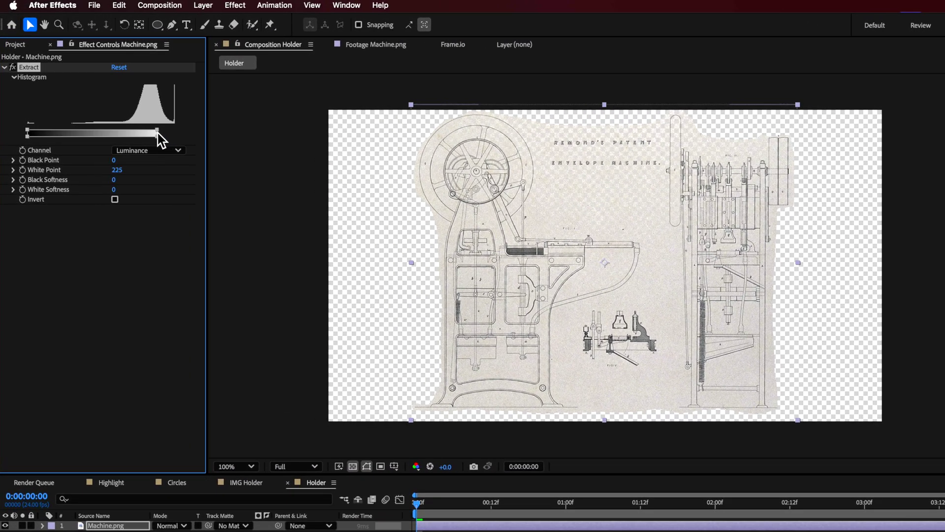
pyautogui.moveTo(158, 133); pyautogui.dragTo(109, 132)
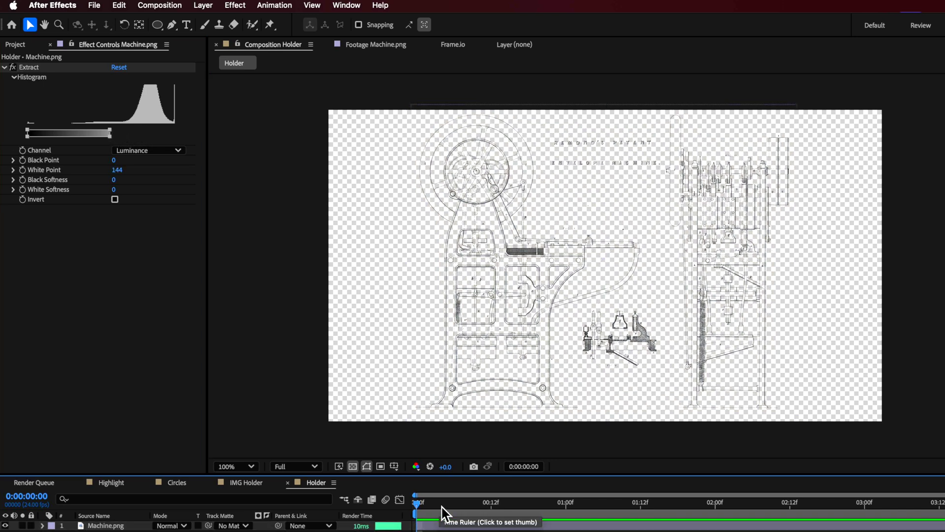
pyautogui.moveTo(586, 207); pyautogui.dragTo(586, 210)
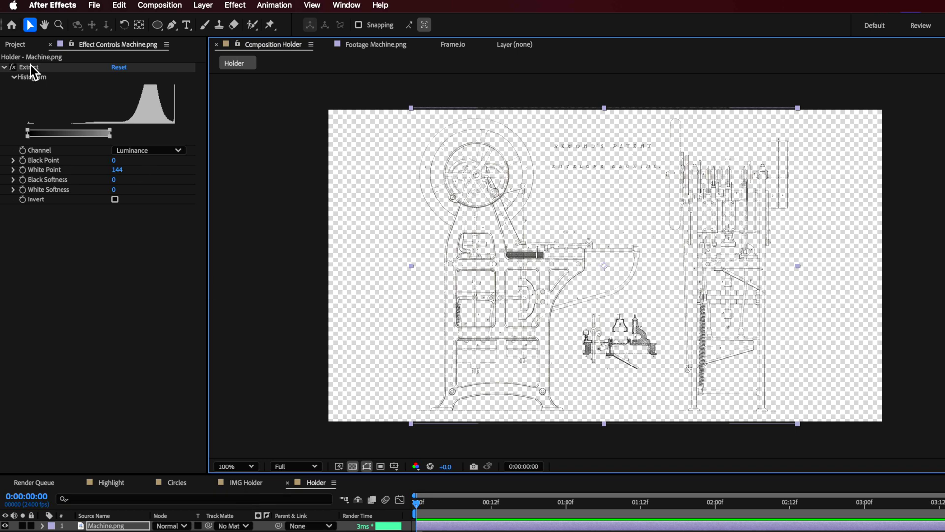
pyautogui.click(18, 47)
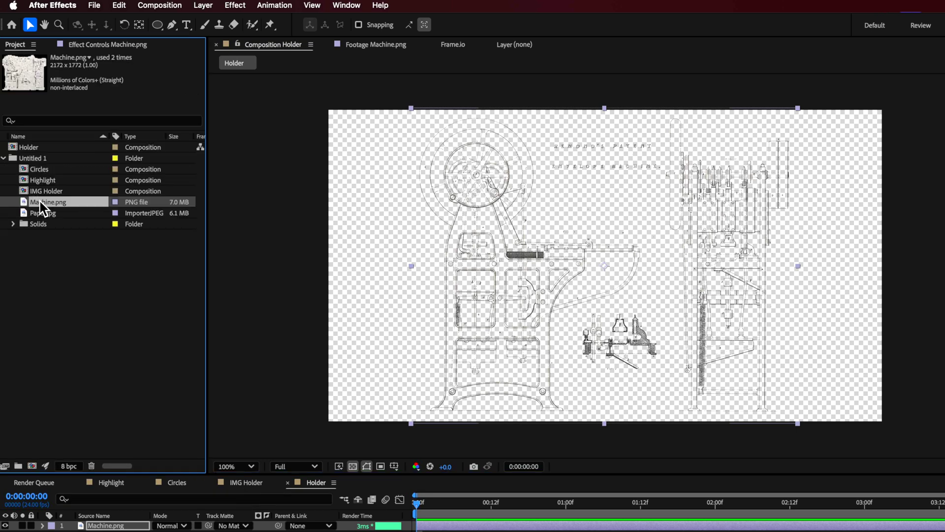
# Step: Nest the Holder comp in a new 1920x1080, 24 fps Holder 2 comp using New Comp from Selection
pyautogui.click(29, 149)
pyautogui.click(4, 158)
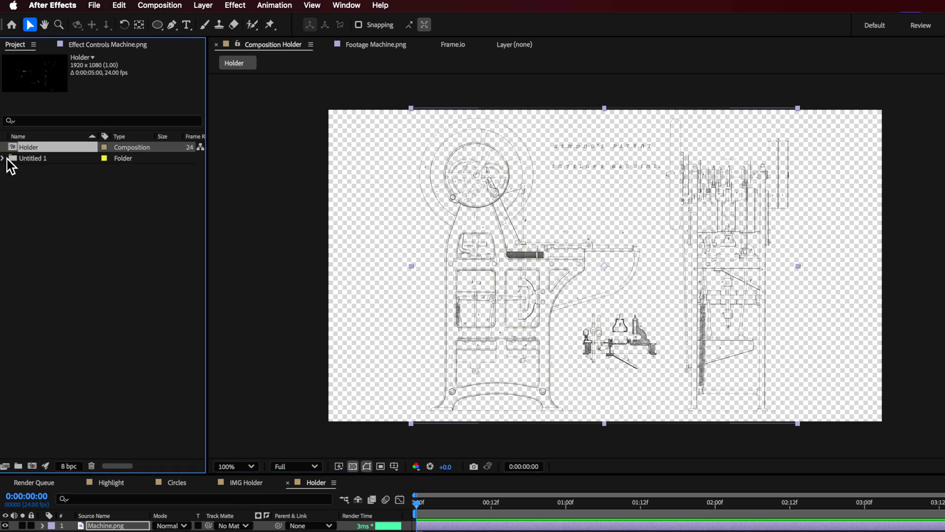
pyautogui.rightClick(31, 152)
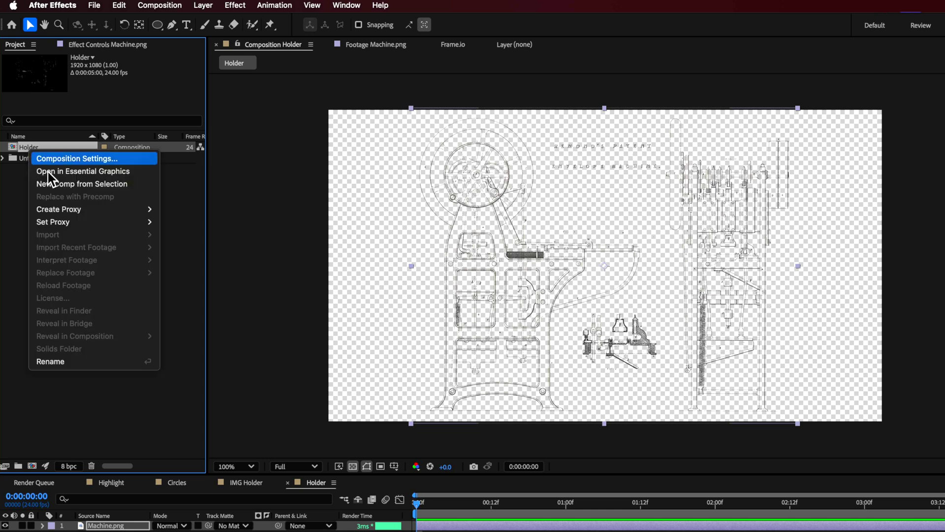
pyautogui.click(81, 188)
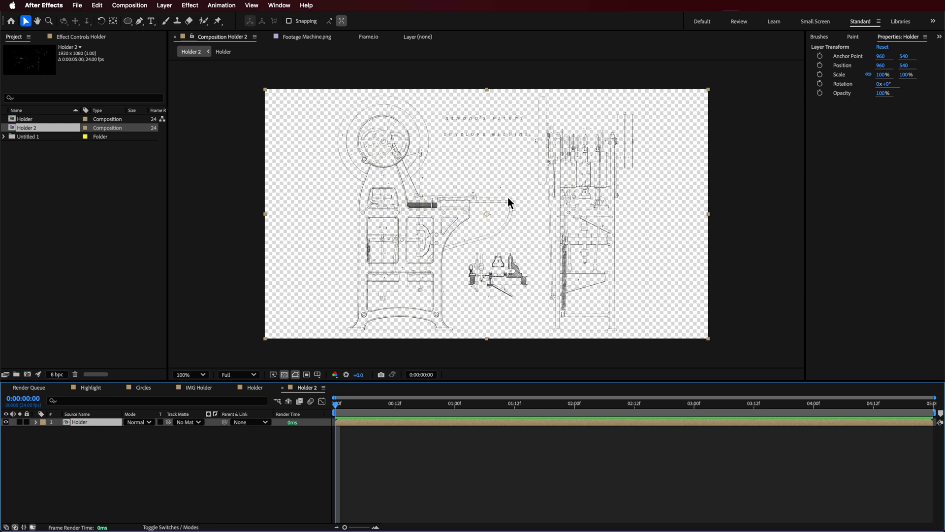
pyautogui.click(113, 463)
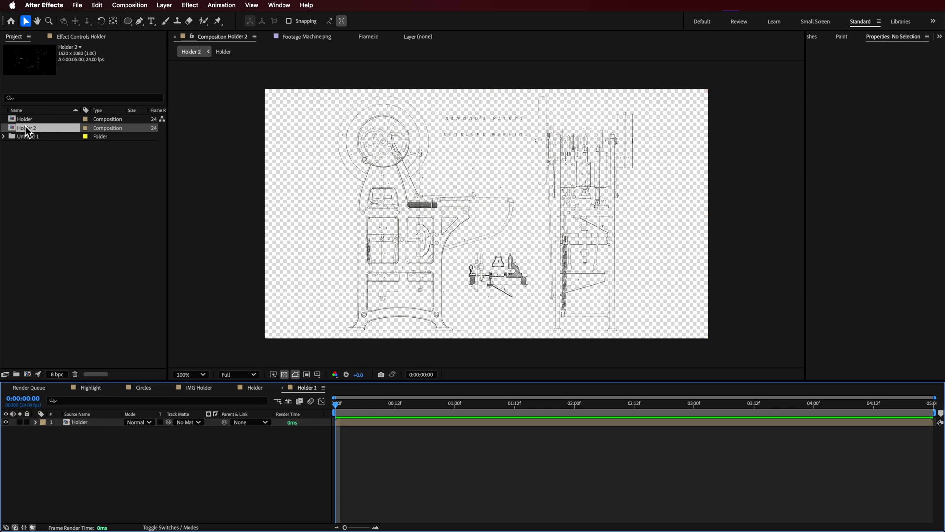
# Step: Place Paper.jpg below Holder, rotated 90° and scaled to 58.6%
pyautogui.click(5, 137)
pyautogui.click(37, 171)
pyautogui.moveTo(35, 180); pyautogui.dragTo(99, 445)
pyautogui.press(',')
pyautogui.press(',')
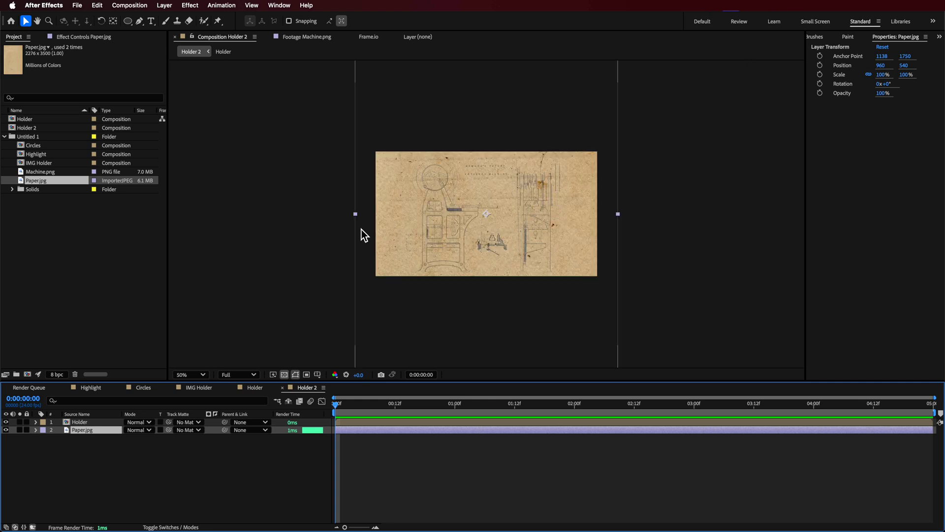
pyautogui.press('w')
pyautogui.moveTo(513, 120); pyautogui.dragTo(604, 213)
pyautogui.press('v')
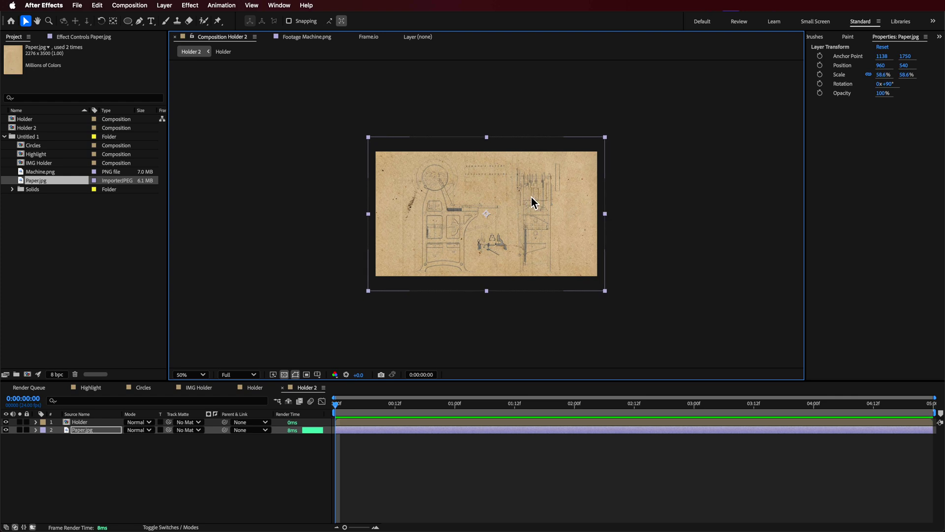
pyautogui.press('.')
pyautogui.press('.')
# Step: Add a Tint to Paper.jpg with Map Black To set to light grey B1B1B1
pyautogui.click(306, 6)
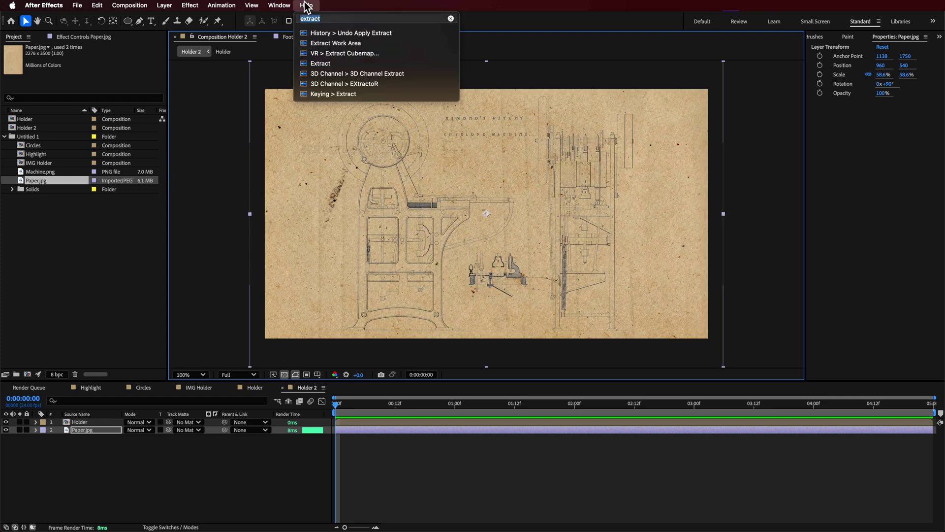
pyautogui.write('tint')
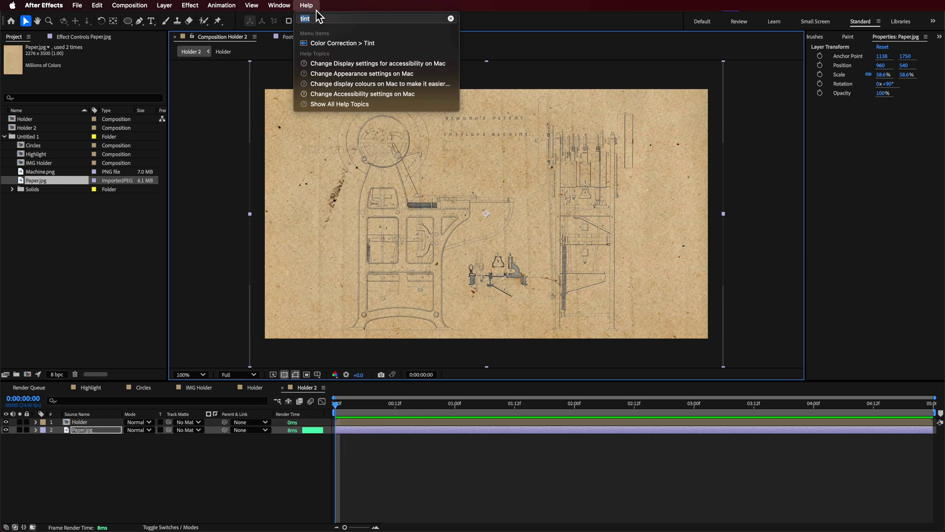
pyautogui.click(327, 49)
pyautogui.click(96, 63)
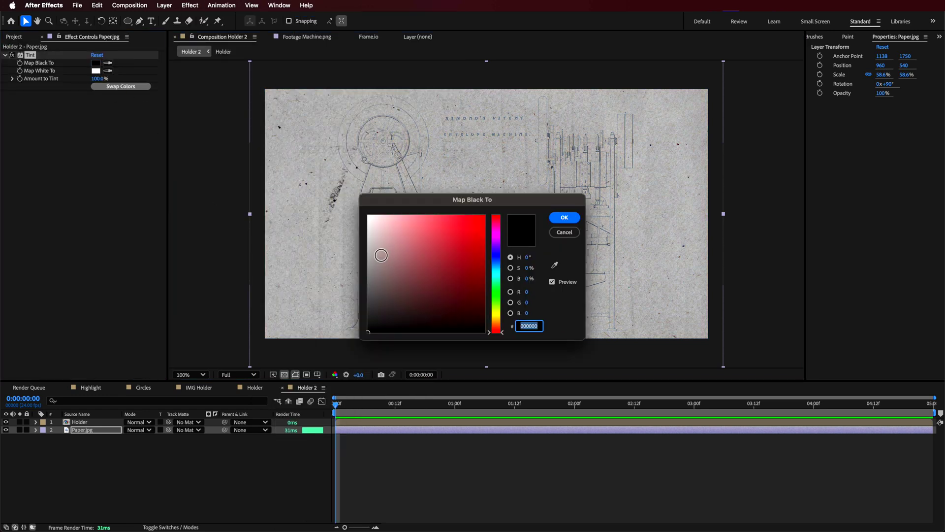
pyautogui.moveTo(381, 255)
pyautogui.mouseDown()
pyautogui.moveTo(367, 236)
pyautogui.moveTo(363, 254)
pyautogui.mouseUp()
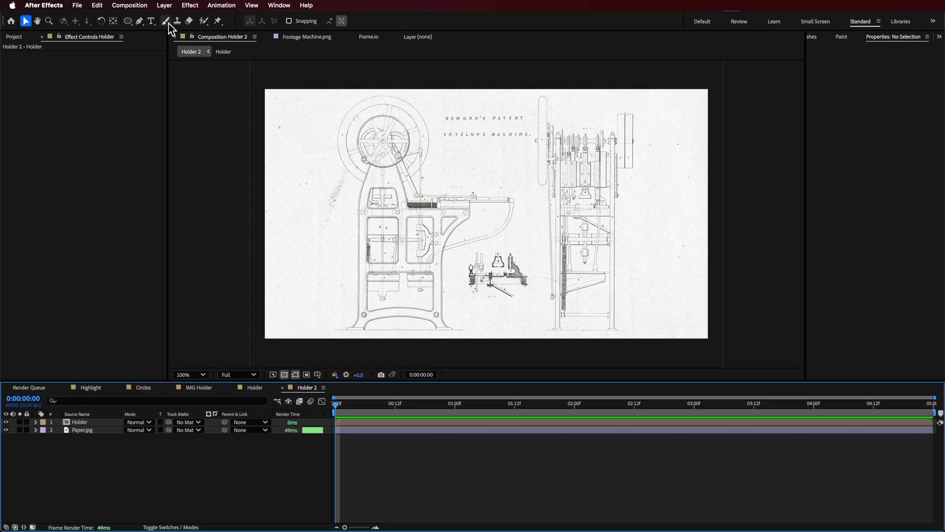
# Step: Draw a 457.3-pixel circle shape layer over the drawing
pyautogui.click(127, 21)
pyautogui.moveTo(369, 135); pyautogui.dragTo(474, 239)
pyautogui.press('v')
pyautogui.moveTo(454, 193); pyautogui.dragTo(443, 192)
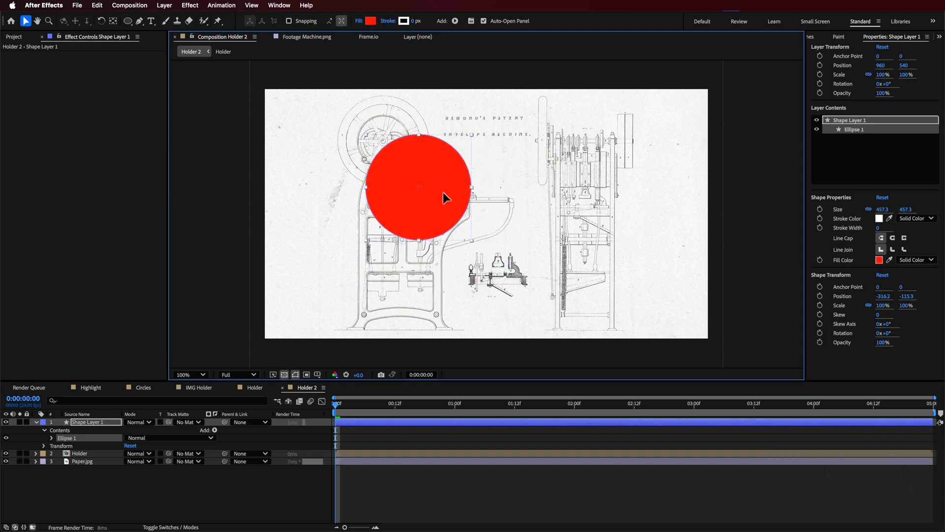
# Step: Change the circle's fill to yellow F1C22C and shift it to the right
pyautogui.click(371, 21)
pyautogui.moveTo(472, 249); pyautogui.dragTo(467, 224)
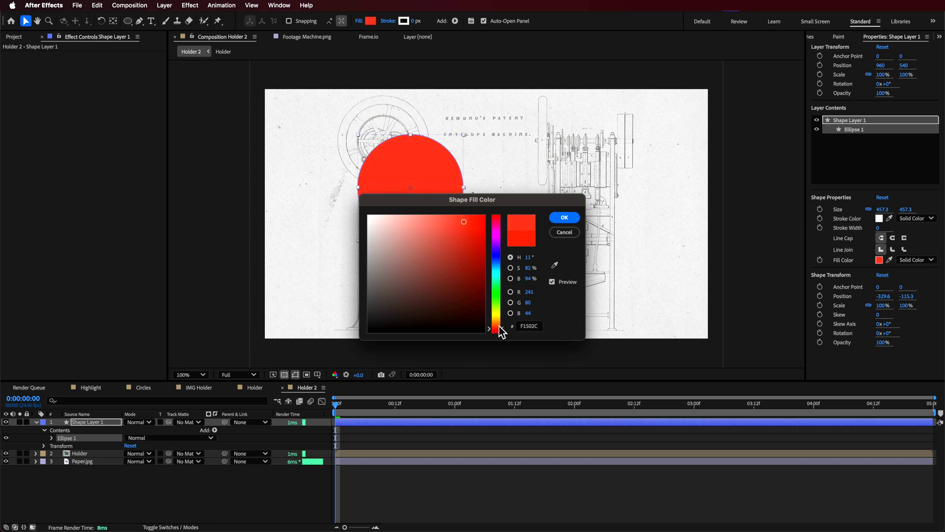
pyautogui.moveTo(500, 328); pyautogui.dragTo(503, 318)
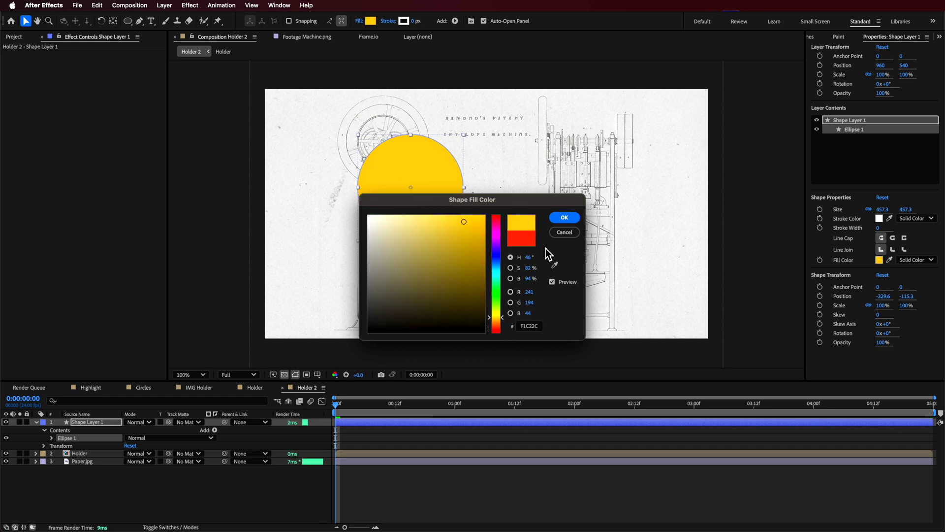
pyautogui.click(565, 217)
pyautogui.moveTo(410, 193); pyautogui.dragTo(434, 194)
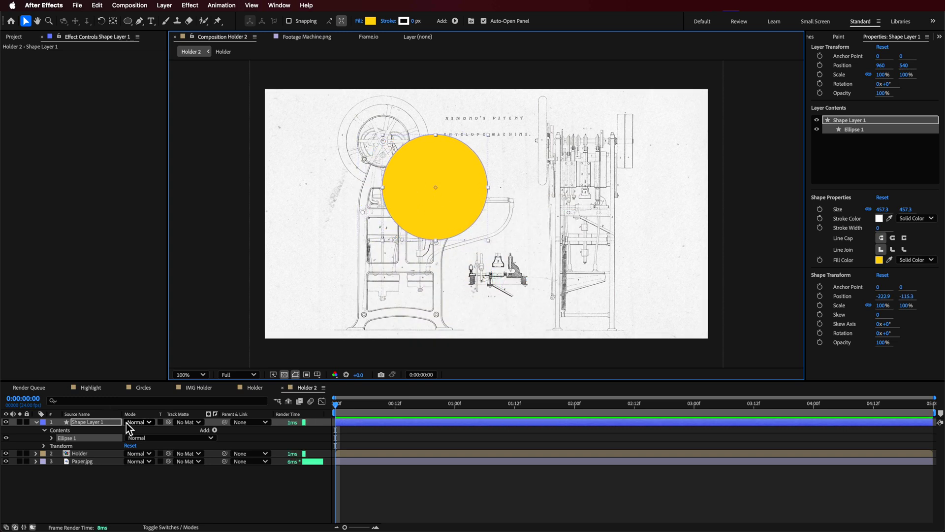
# Step: Set Shape Layer 1's blending mode to Pin Light and move the circle over the central arm
pyautogui.click(162, 527)
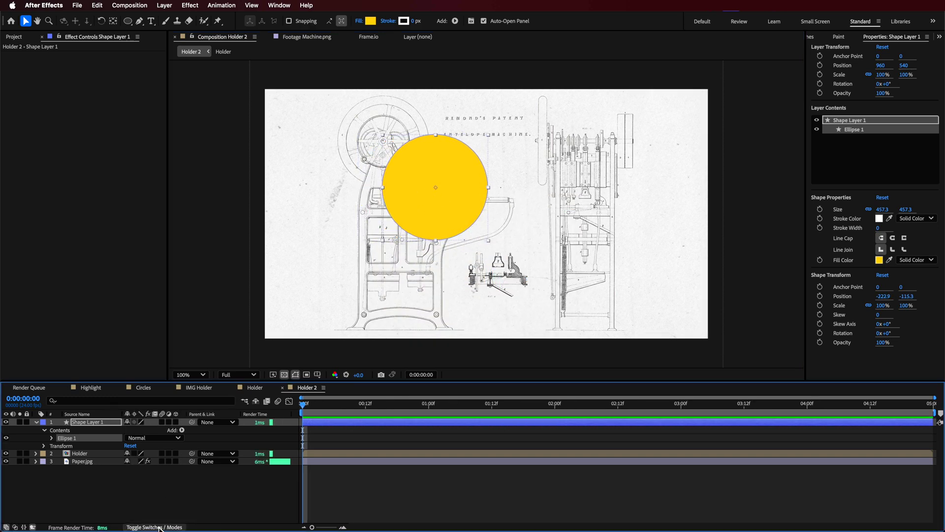
pyautogui.click(163, 527)
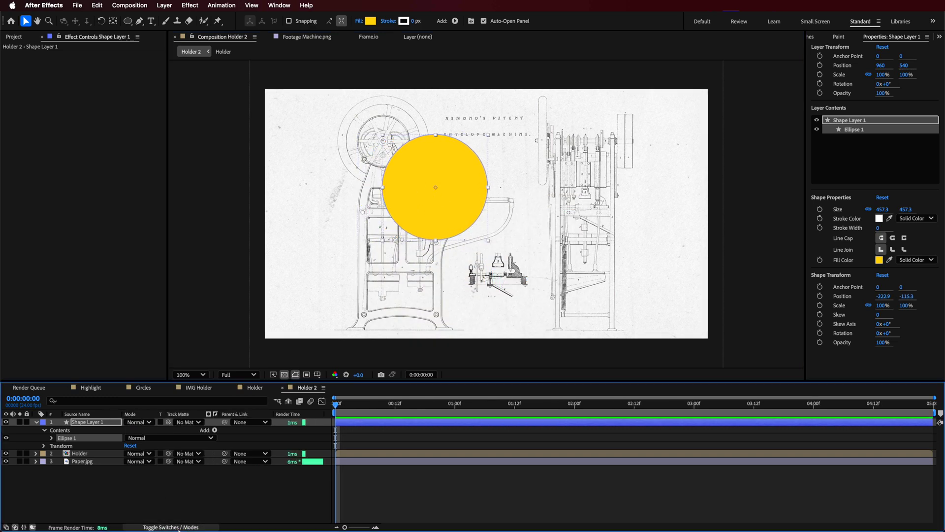
pyautogui.click(136, 438)
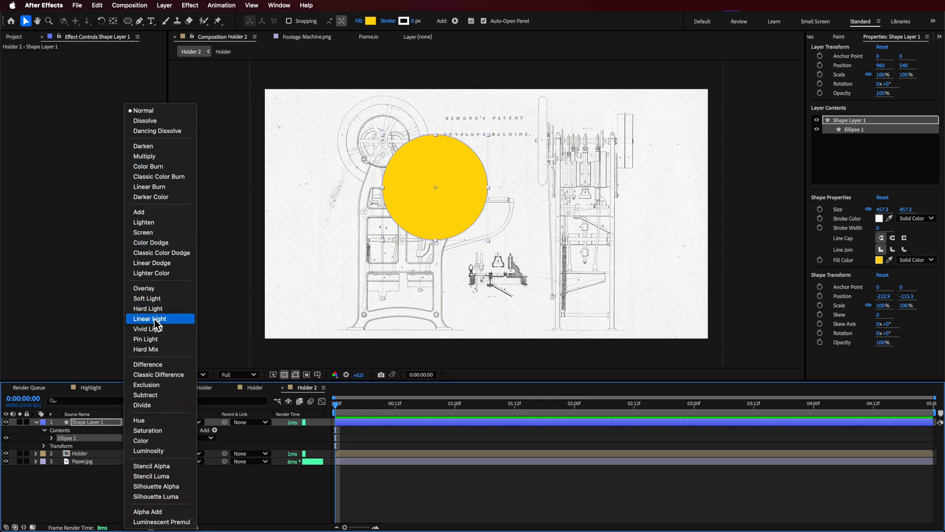
pyautogui.click(151, 339)
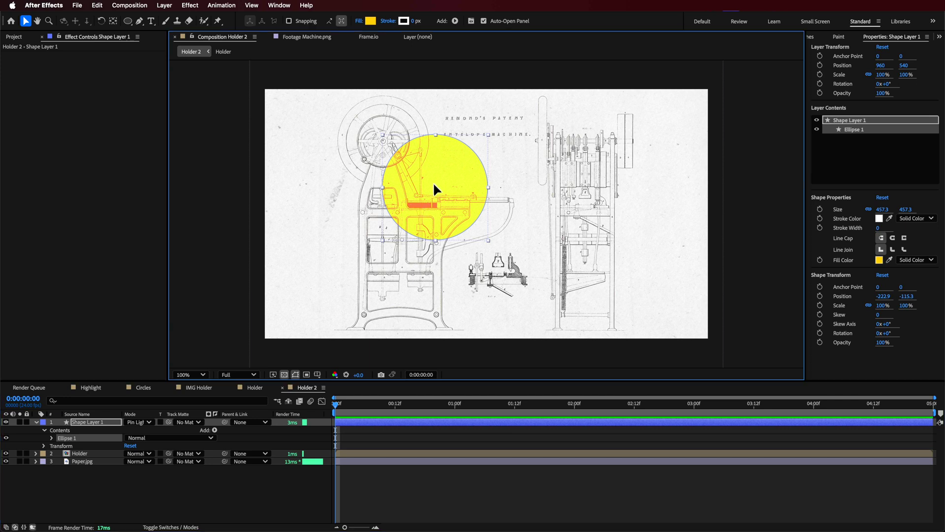
pyautogui.moveTo(434, 184); pyautogui.dragTo(415, 201)
pyautogui.press('y')
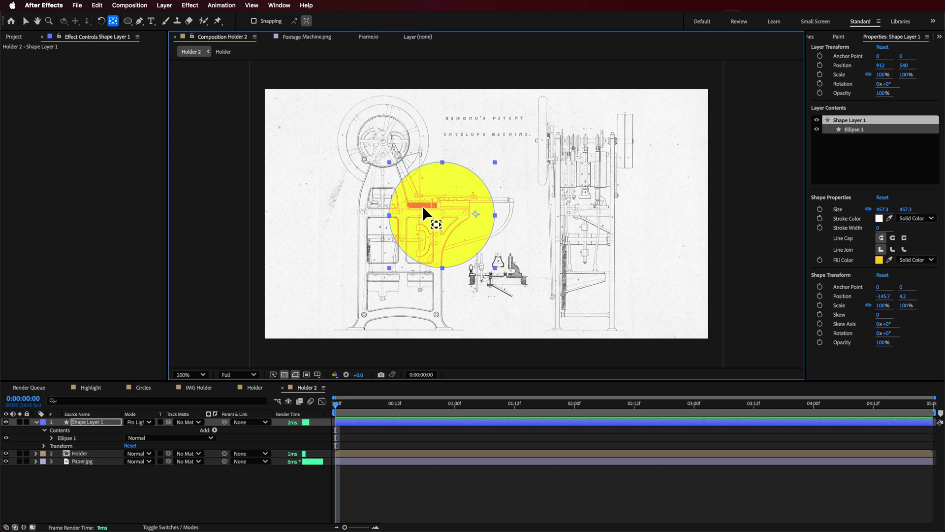
# Step: Centre the anchor point on the yellow circle and raise the circle slightly
pyautogui.press('y')
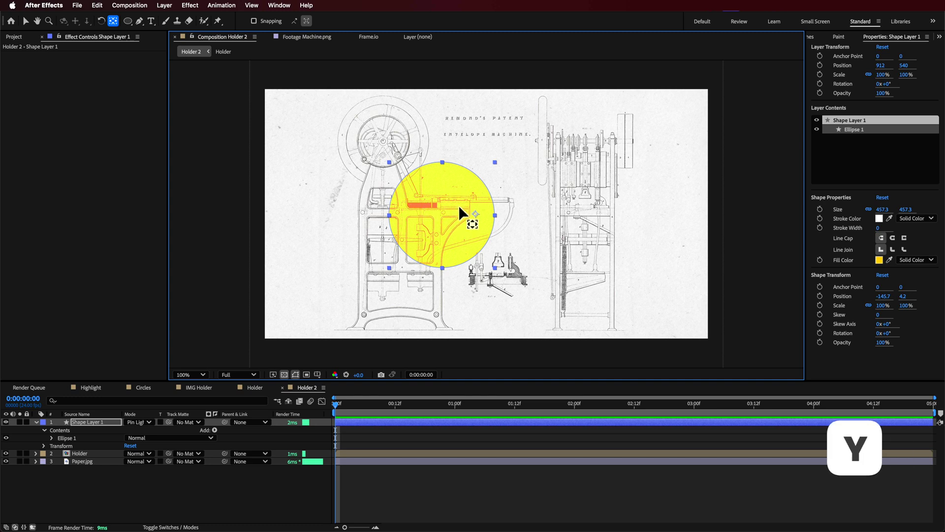
pyautogui.moveTo(477, 213); pyautogui.dragTo(440, 213)
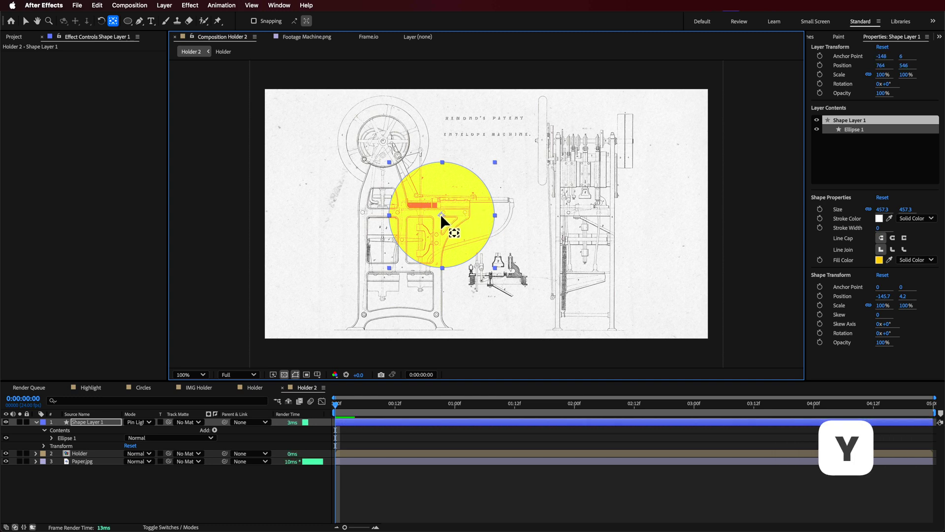
pyautogui.press('v')
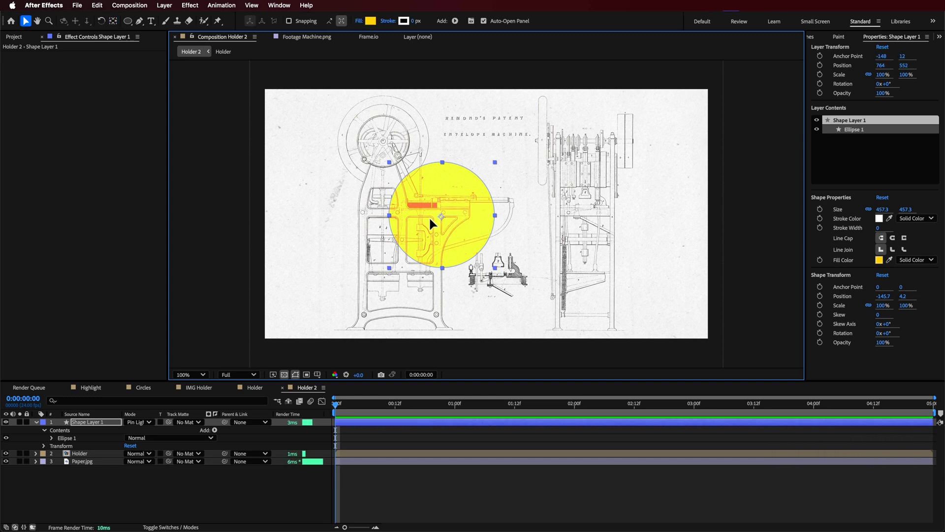
pyautogui.moveTo(430, 217); pyautogui.dragTo(430, 201)
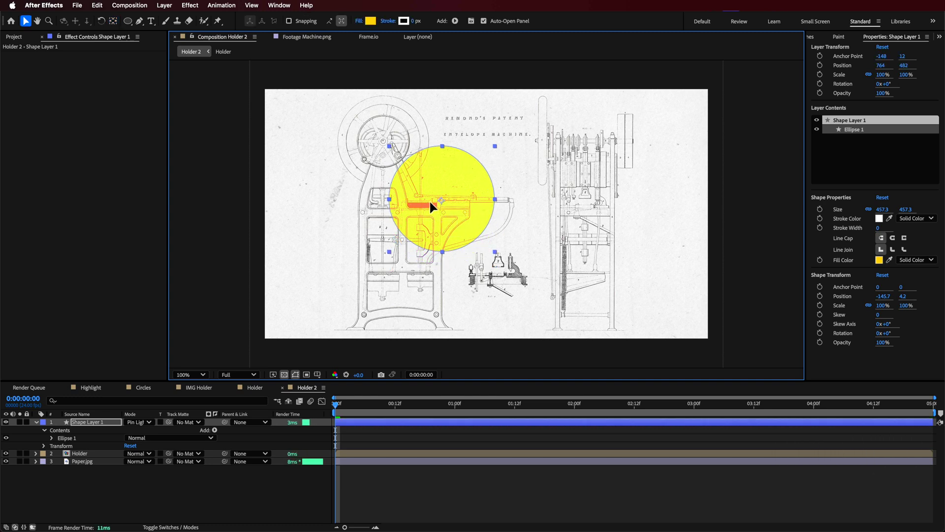
# Step: Select the Holder layer and begin renaming it
pyautogui.click(77, 456)
pyautogui.rightClick(76, 454)
pyautogui.click(100, 500)
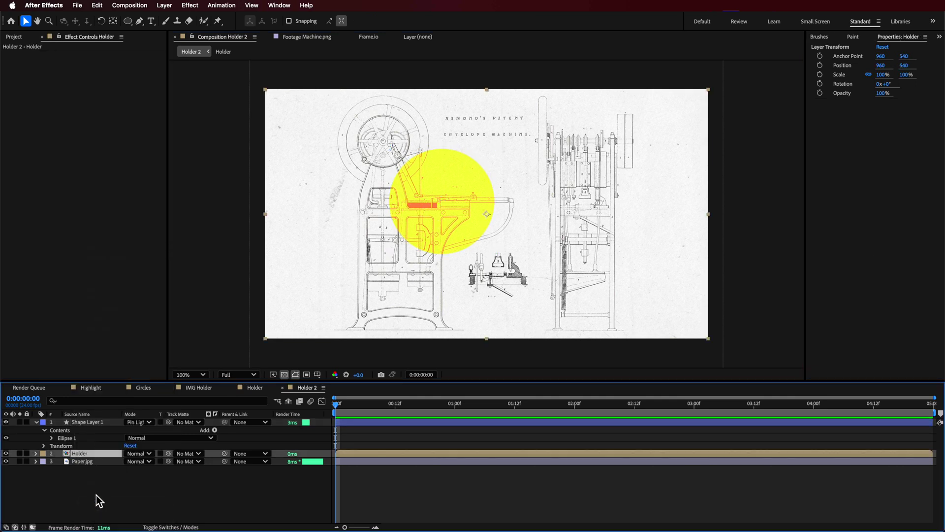
pyautogui.press('Return')
# Step: Rename the Holder layer to BW
pyautogui.write('BW')
pyautogui.click(101, 499)
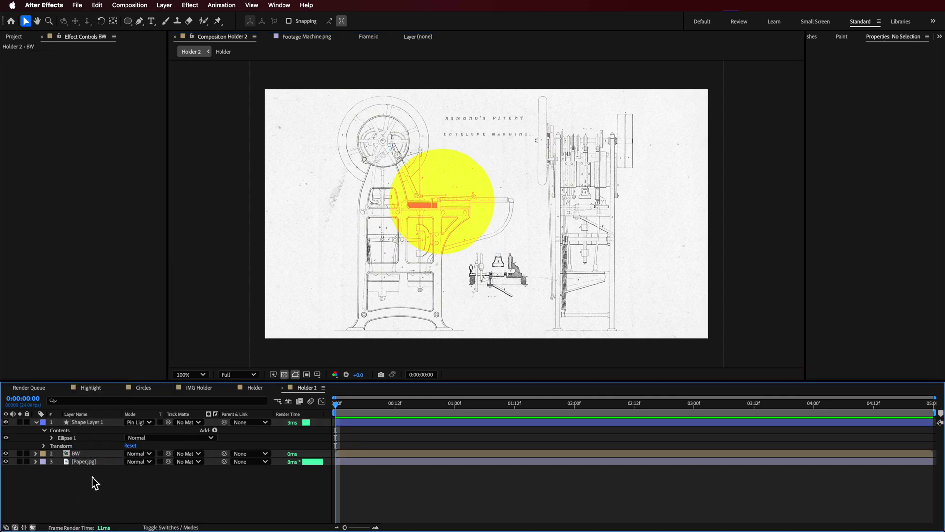
pyautogui.click(89, 455)
# Step: Duplicate BW and name the copy Color 1
pyautogui.press('super+d')
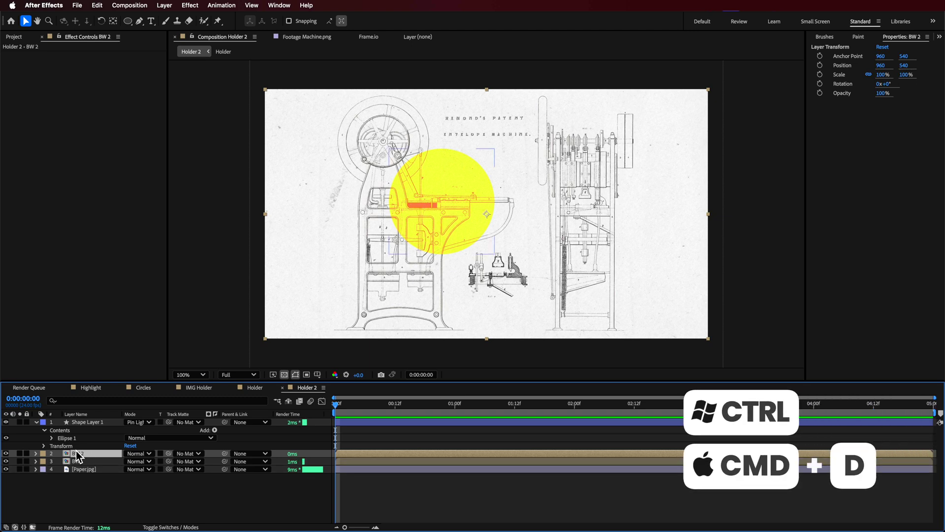
pyautogui.rightClick(82, 454)
pyautogui.click(102, 504)
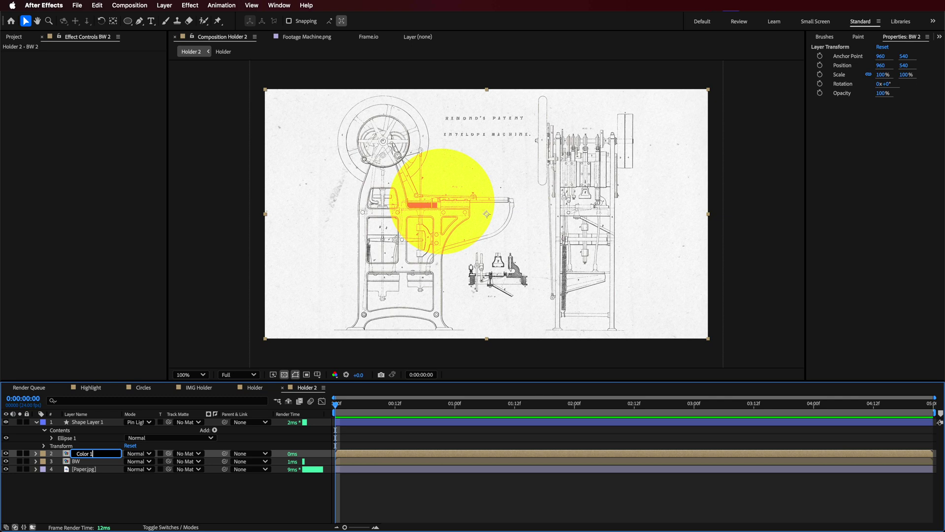
pyautogui.write('Color 1')
pyautogui.click(140, 509)
# Step: Apply a Tint effect to the Color 1 layer
pyautogui.click(87, 455)
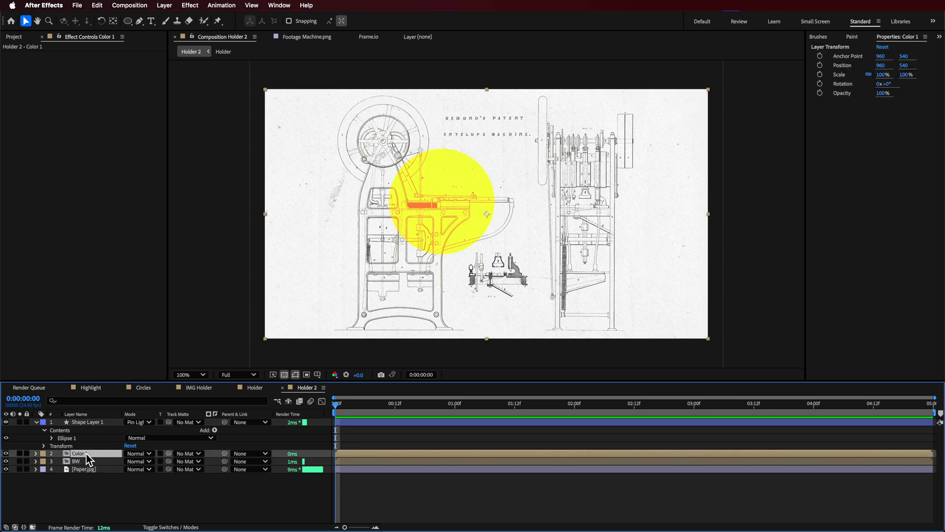
pyautogui.click(305, 5)
pyautogui.write('tint')
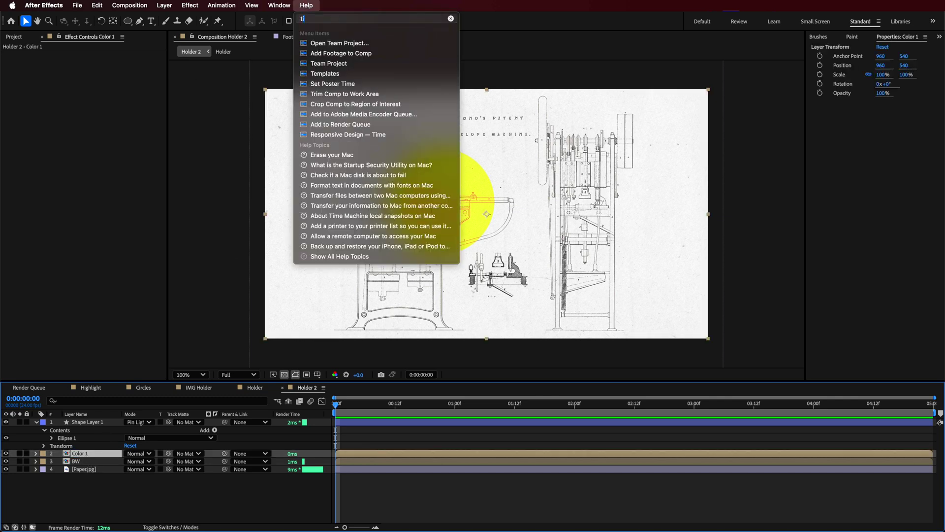
pyautogui.click(305, 5)
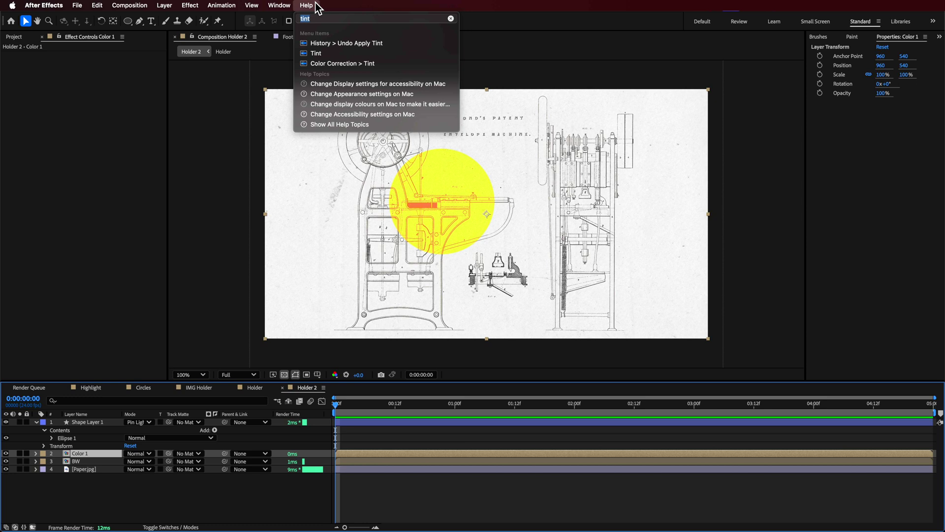
pyautogui.click(316, 53)
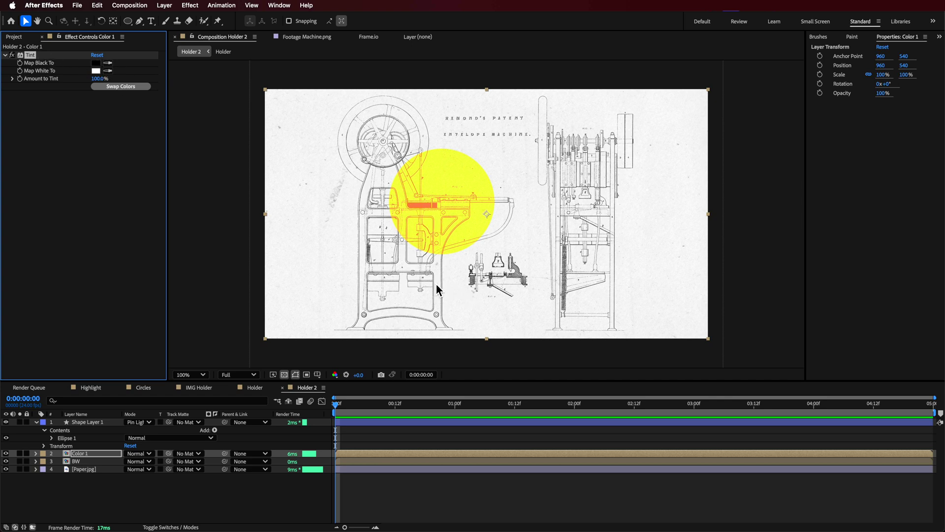
# Step: Link Color 1's Tint Map Black To to the circle's fill colour with an expression
pyautogui.click(417, 187)
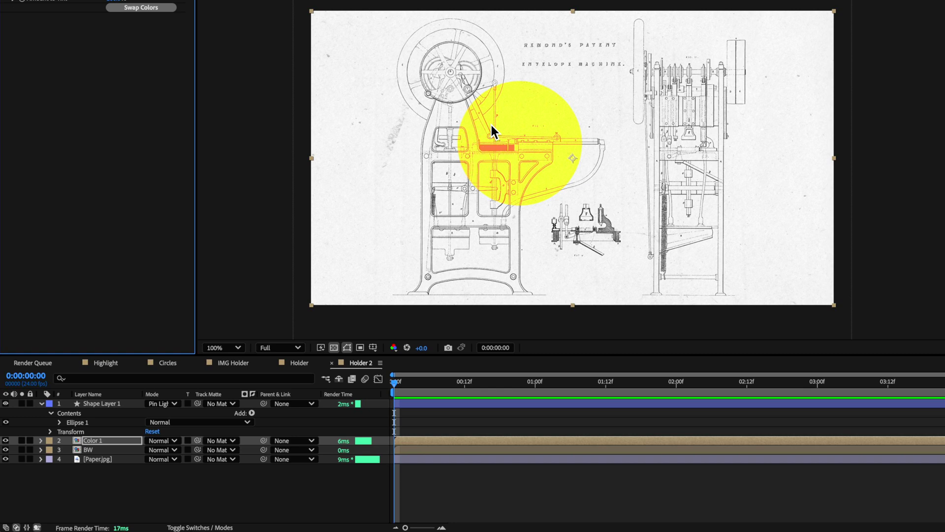
pyautogui.click(51, 438)
pyautogui.click(73, 427)
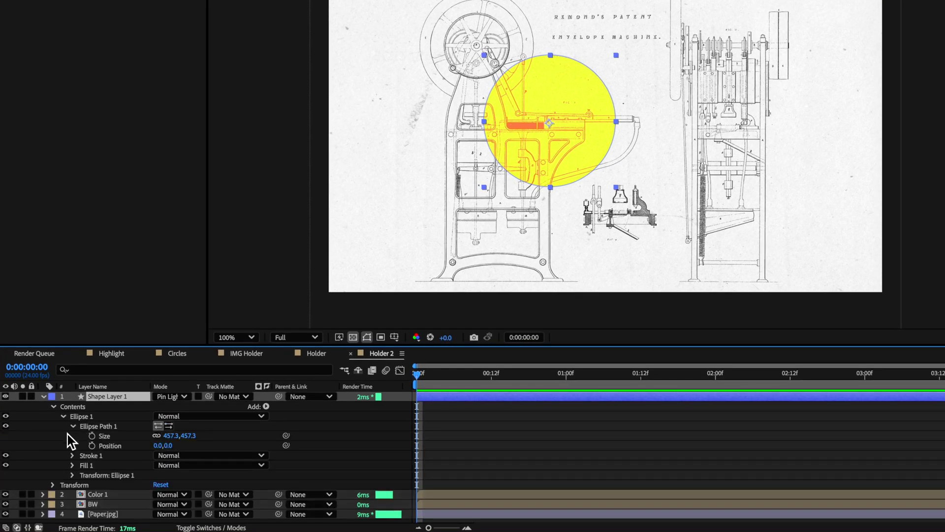
pyautogui.click(72, 426)
pyautogui.click(72, 446)
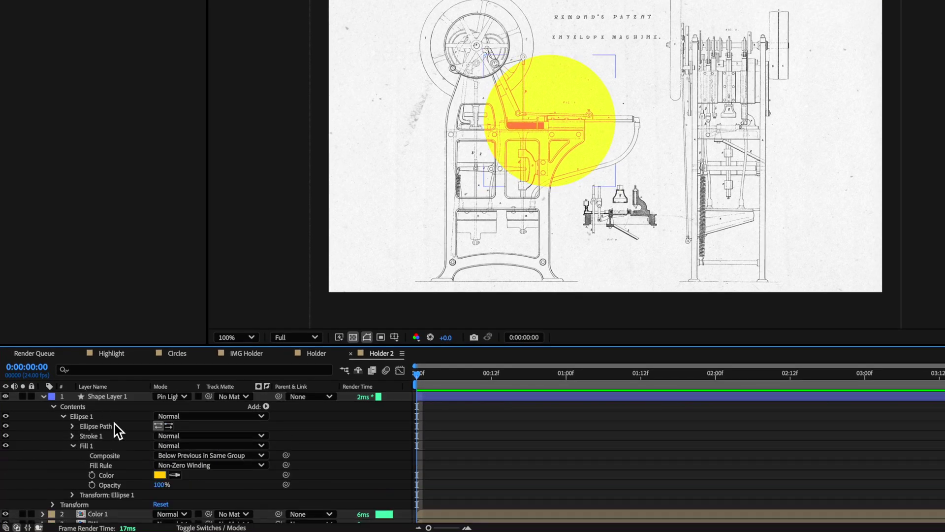
pyautogui.scroll(-1, 123, 473)
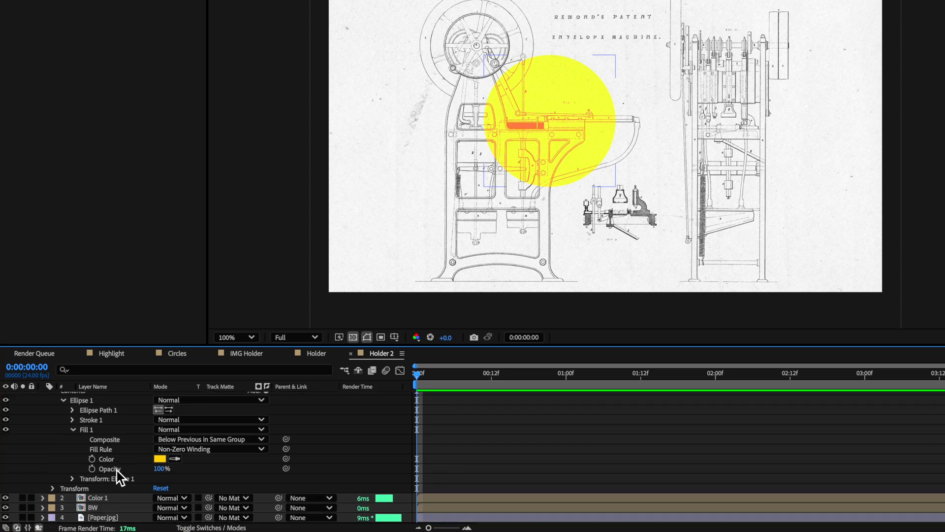
pyautogui.click(104, 498)
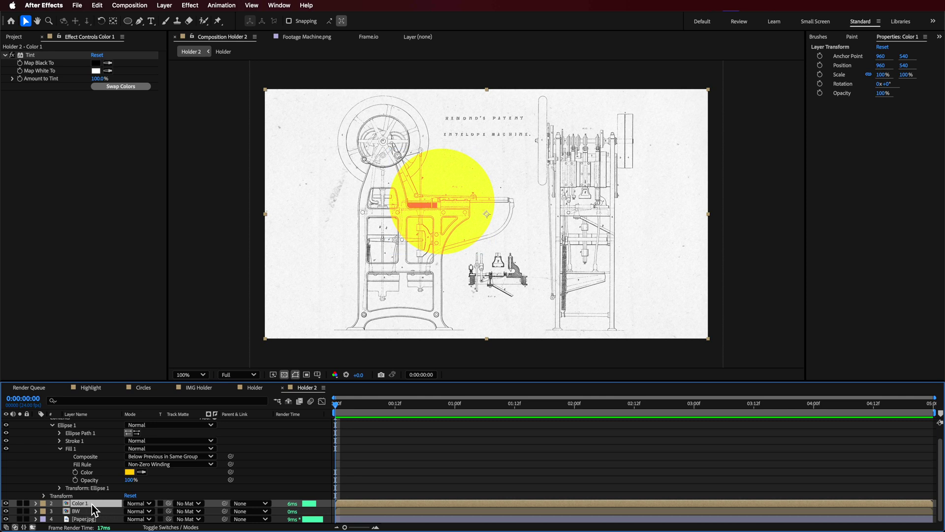
pyautogui.keyDown('alt'); pyautogui.click(21, 63); pyautogui.keyUp('alt')
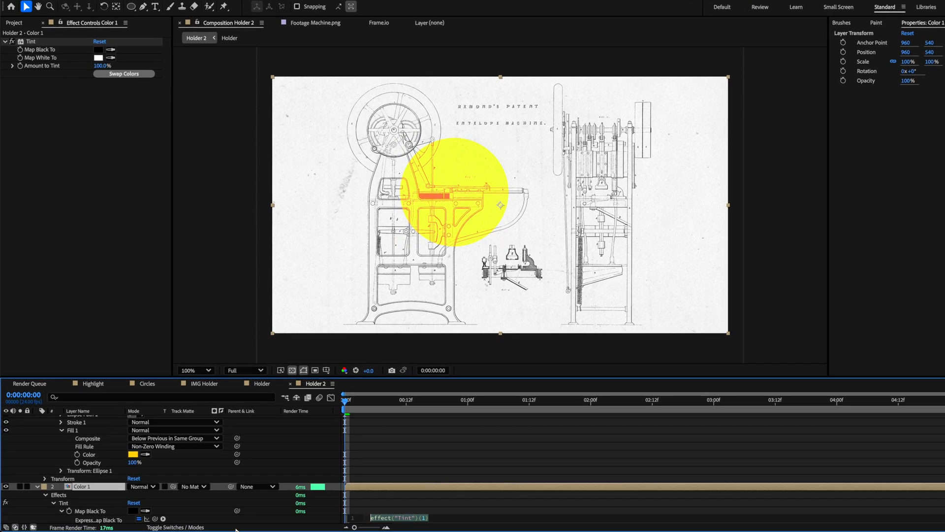
pyautogui.moveTo(151, 519); pyautogui.dragTo(126, 439)
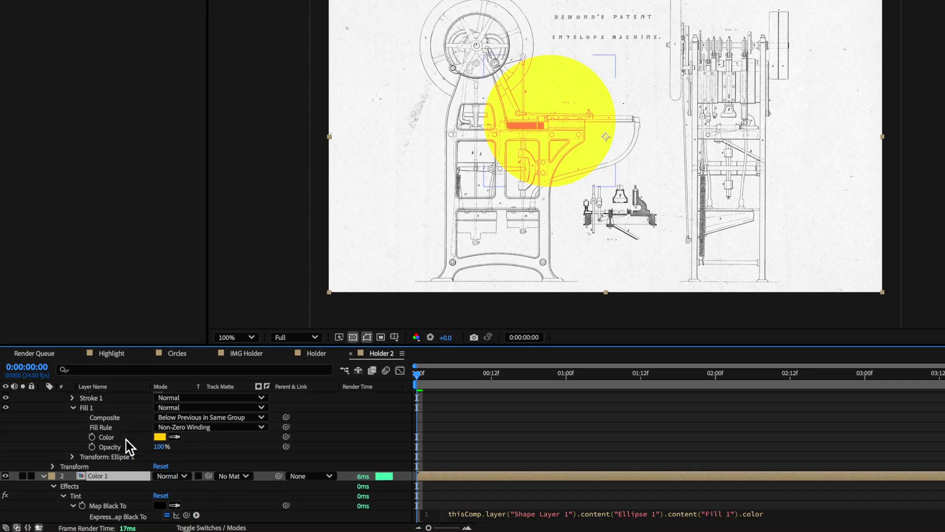
pyautogui.click(582, 431)
# Step: Open the circle's Fill 1 colour and shift its hue toward orange
pyautogui.click(206, 475)
pyautogui.scroll(2, 197, 480)
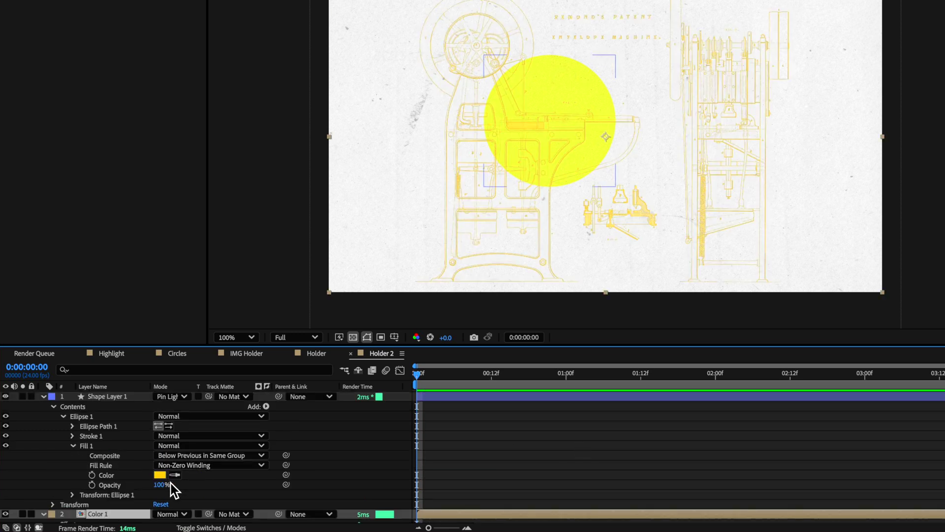
pyautogui.click(160, 476)
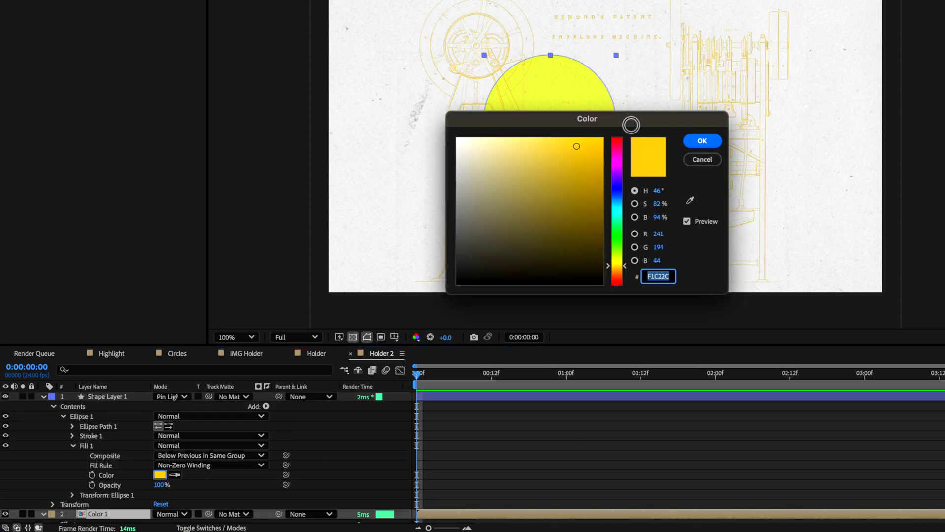
pyautogui.moveTo(629, 124); pyautogui.dragTo(748, 209)
pyautogui.moveTo(744, 352)
pyautogui.mouseDown()
pyautogui.moveTo(726, 369)
pyautogui.moveTo(601, 397)
pyautogui.moveTo(600, 378)
pyautogui.moveTo(602, 392)
pyautogui.mouseUp()
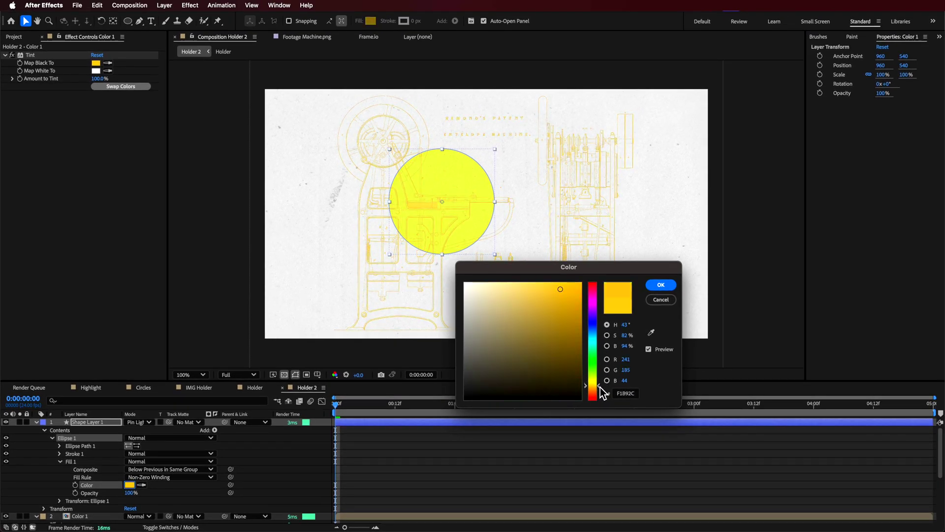
# Step: Discard the fill change and add Set Matte to Color 1, taking the matte from Shape Layer 1
pyautogui.click(661, 300)
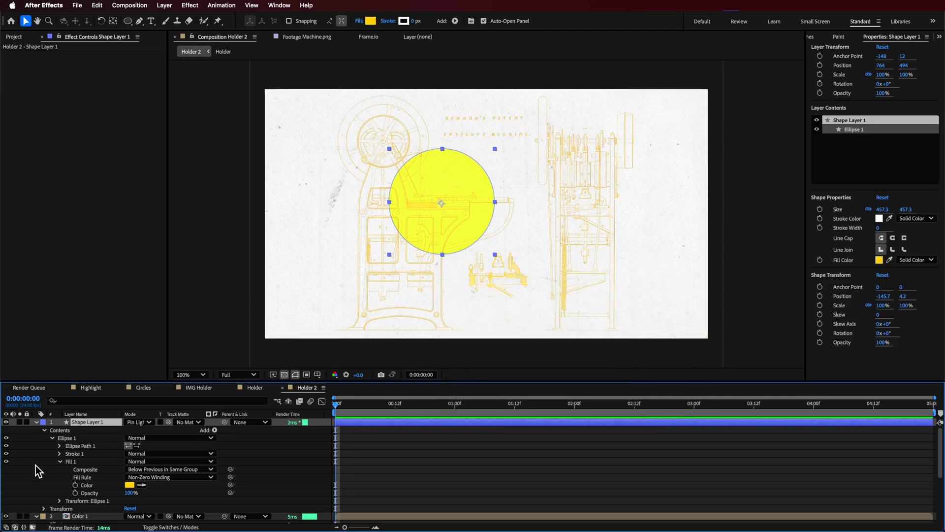
pyautogui.click(84, 516)
pyautogui.click(307, 5)
pyautogui.press('BackSpace')
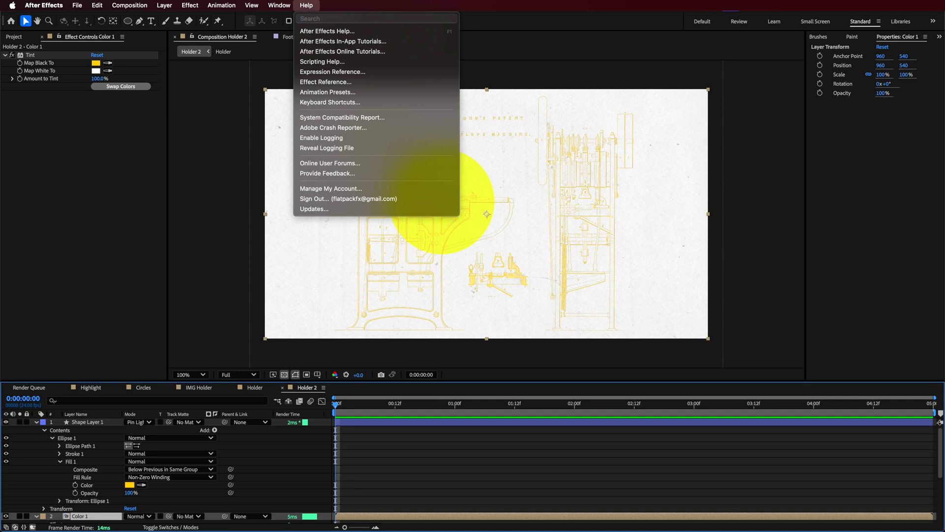
pyautogui.write('matt')
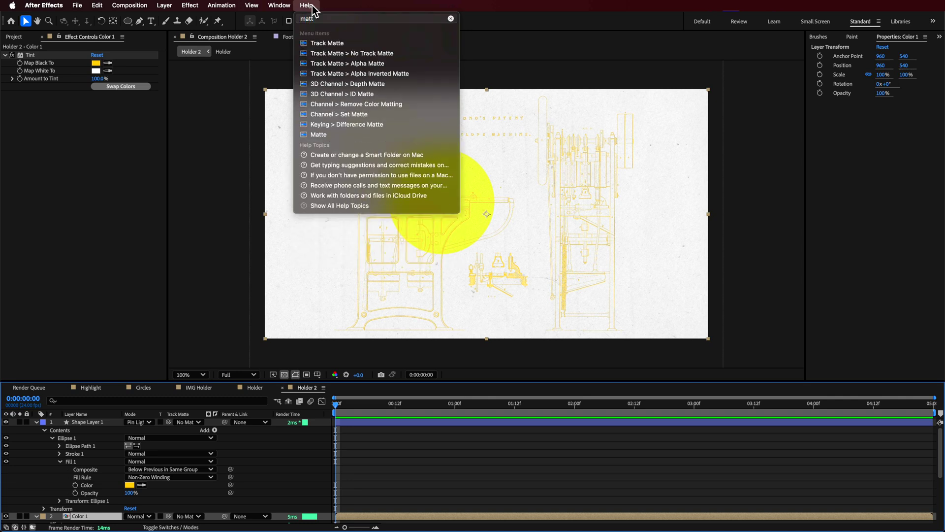
pyautogui.click(357, 114)
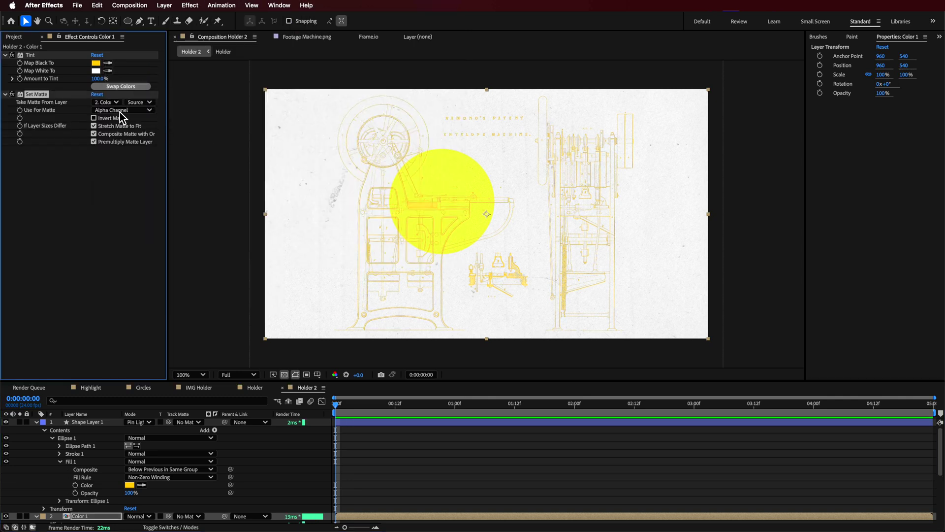
pyautogui.click(104, 102)
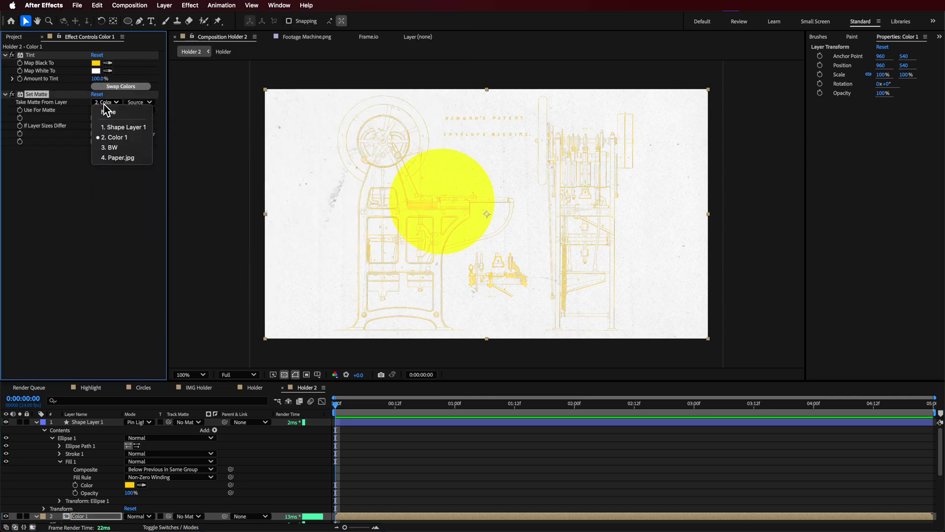
pyautogui.click(119, 128)
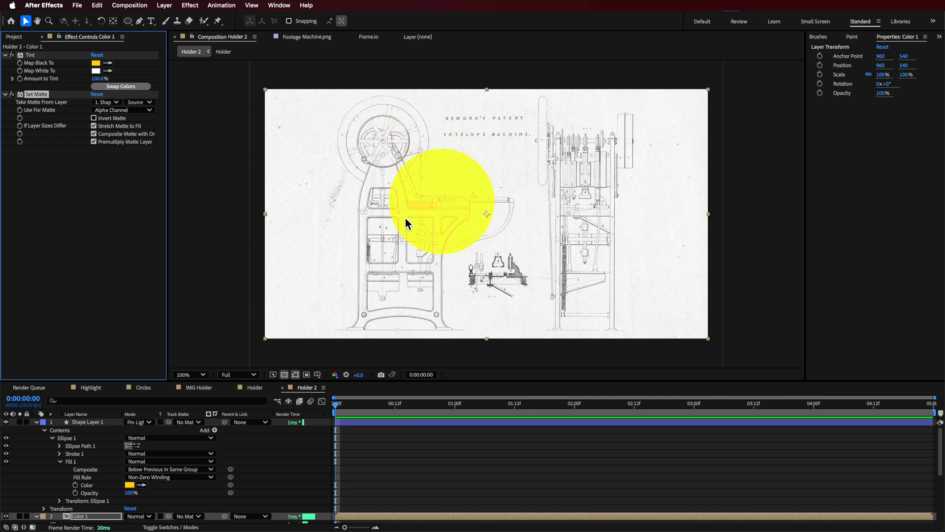
# Step: Nudge the circle slightly right and down on the drawing
pyautogui.click(484, 237)
pyautogui.moveTo(483, 238)
pyautogui.mouseDown()
pyautogui.moveTo(439, 229)
pyautogui.moveTo(483, 253)
pyautogui.moveTo(547, 252)
pyautogui.moveTo(486, 236)
pyautogui.mouseUp()
pyautogui.click(71, 510)
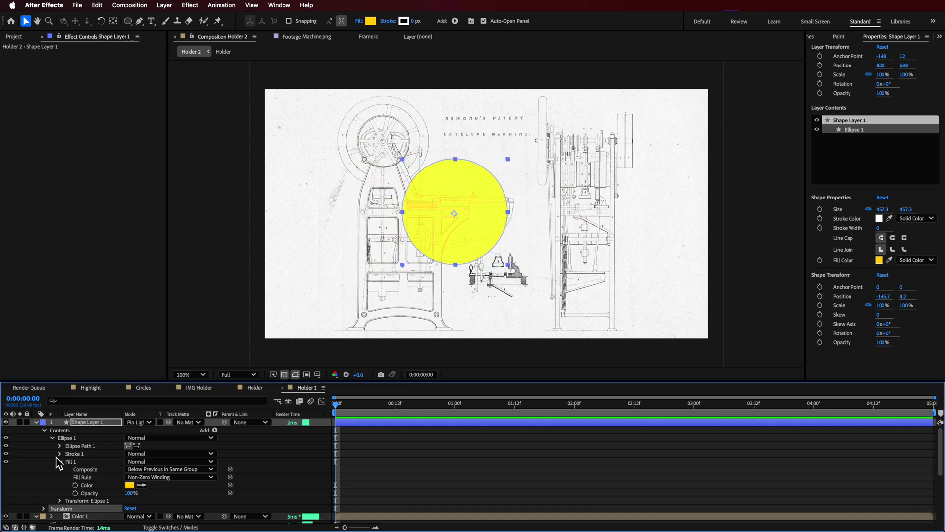
# Step: Apply Hue/Saturation to Color 1 with Master Saturation 63 and Master Lightness -58
pyautogui.click(36, 422)
pyautogui.click(36, 430)
pyautogui.click(80, 430)
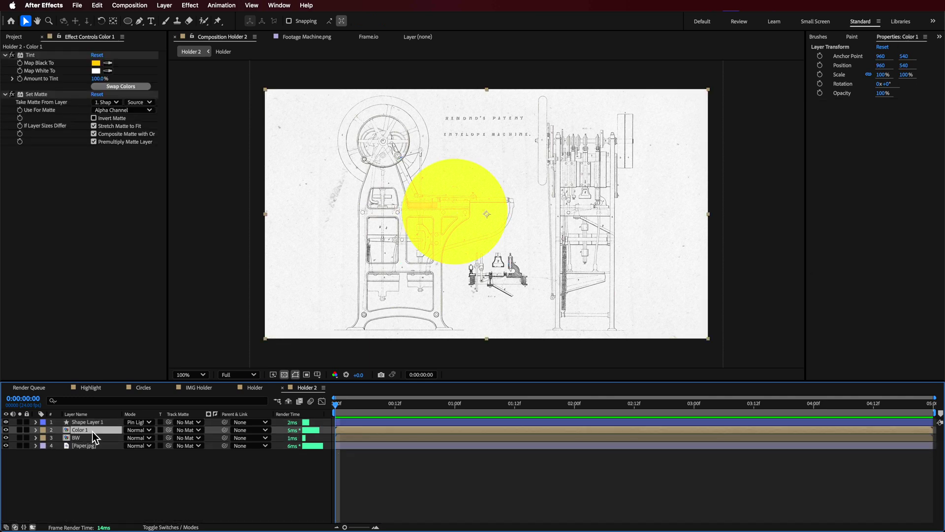
pyautogui.click(306, 6)
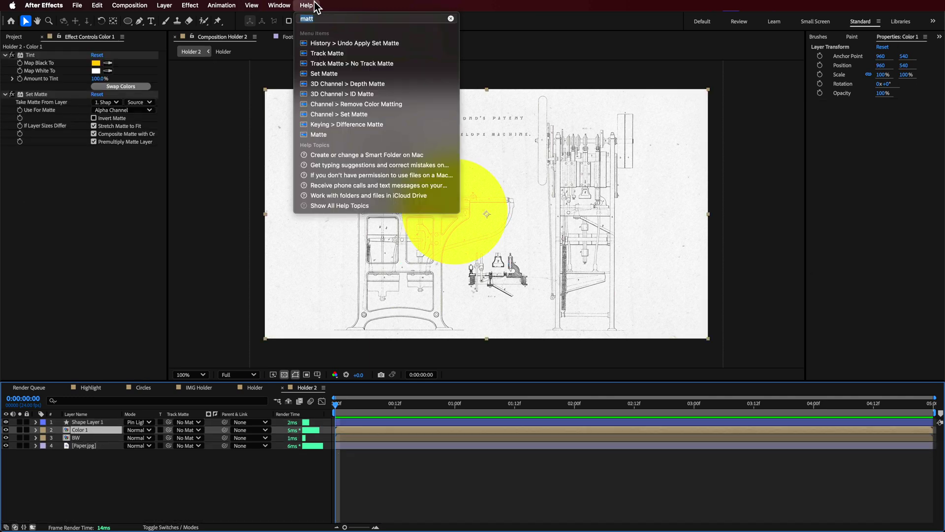
pyautogui.write('hue')
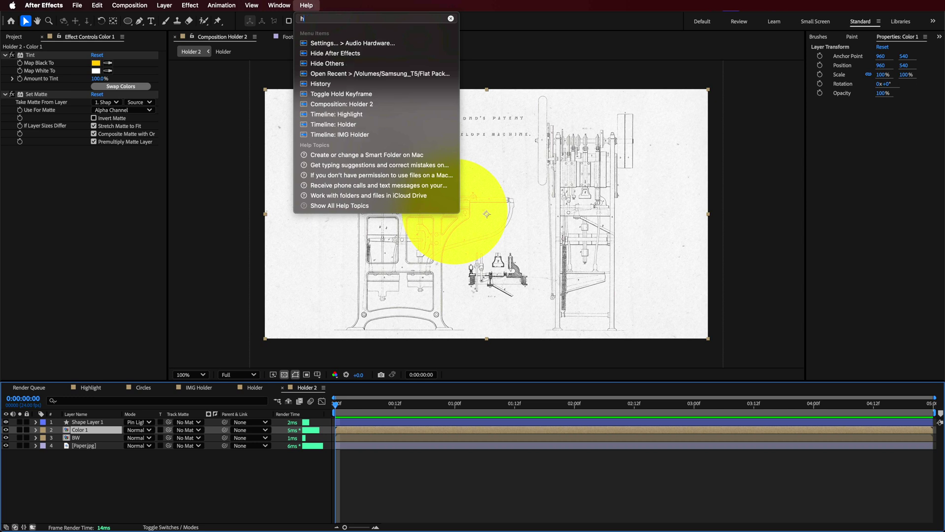
pyautogui.click(358, 54)
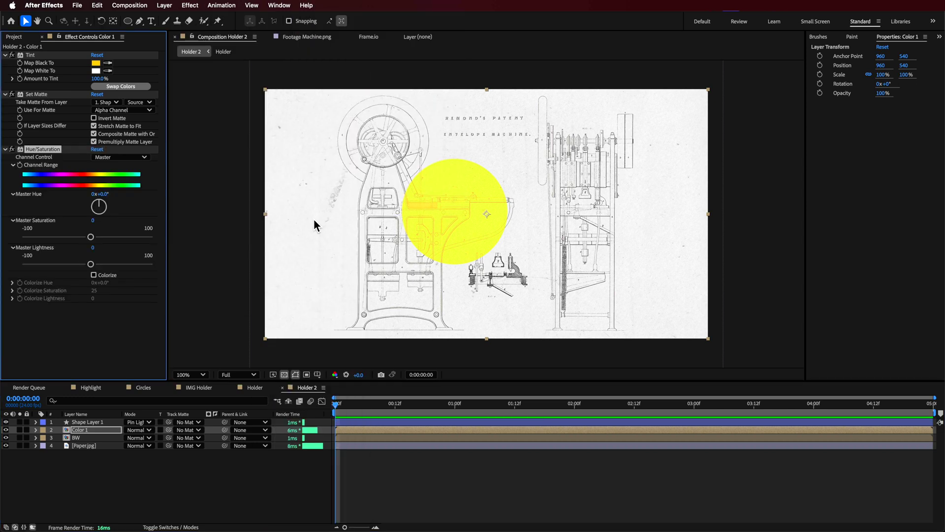
pyautogui.moveTo(91, 237); pyautogui.dragTo(53, 266)
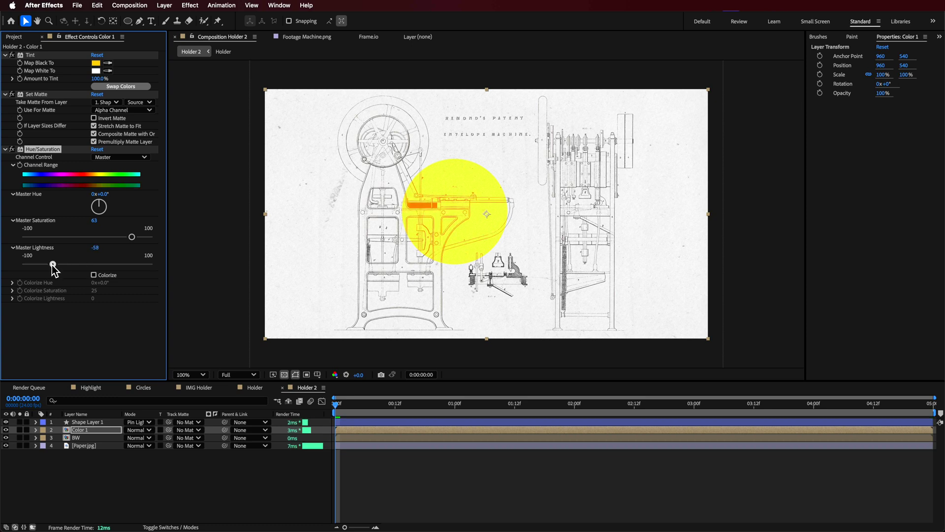
# Step: Try darker yellow and green fills on the circle, then cancel to keep it yellow
pyautogui.click(102, 423)
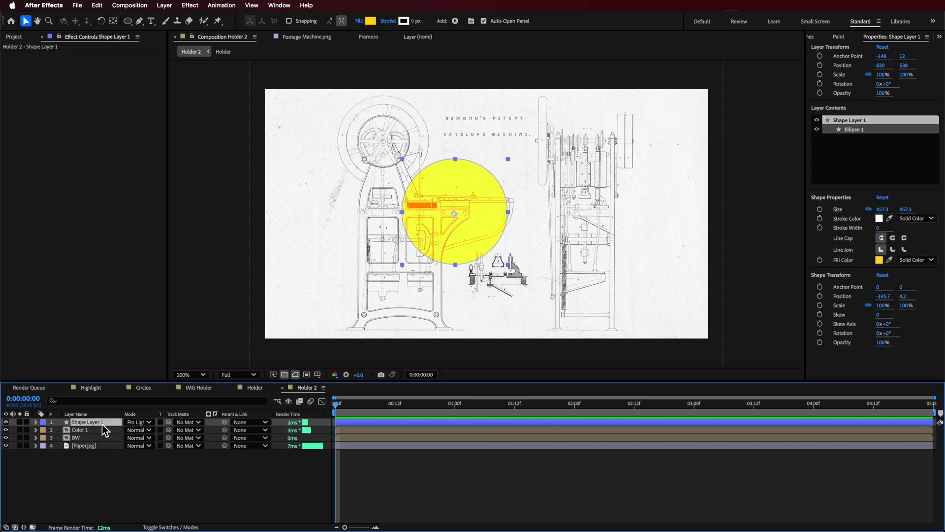
pyautogui.click(370, 21)
pyautogui.moveTo(471, 211); pyautogui.dragTo(656, 194)
pyautogui.click(654, 256)
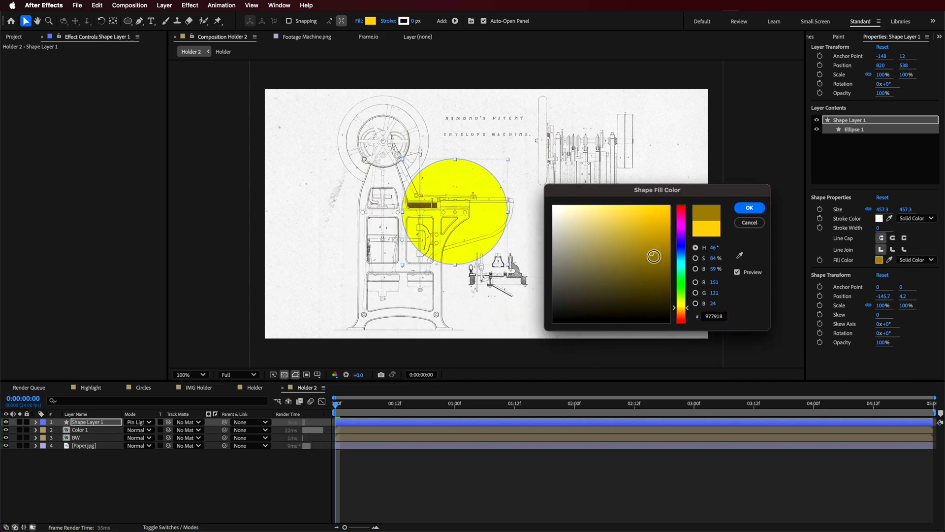
pyautogui.moveTo(654, 256); pyautogui.dragTo(621, 223)
pyautogui.moveTo(688, 307); pyautogui.dragTo(688, 286)
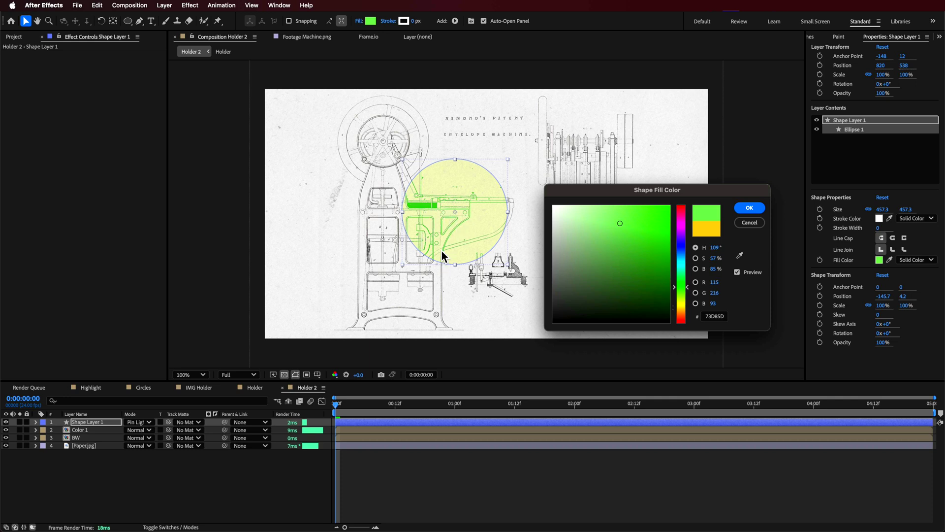
pyautogui.click(749, 222)
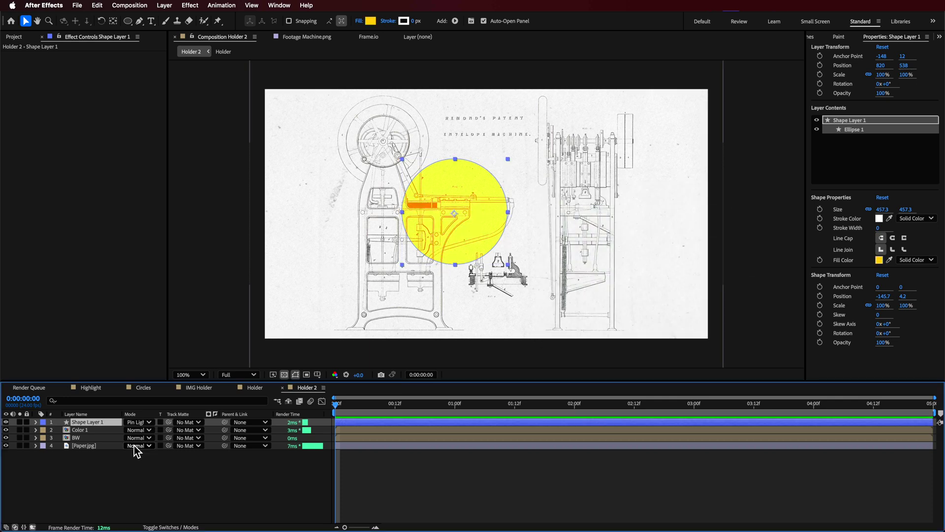
# Step: Set Color 1's Hue/Saturation to hue 0x+196.0°, saturation 62 and lightness -38
pyautogui.click(101, 429)
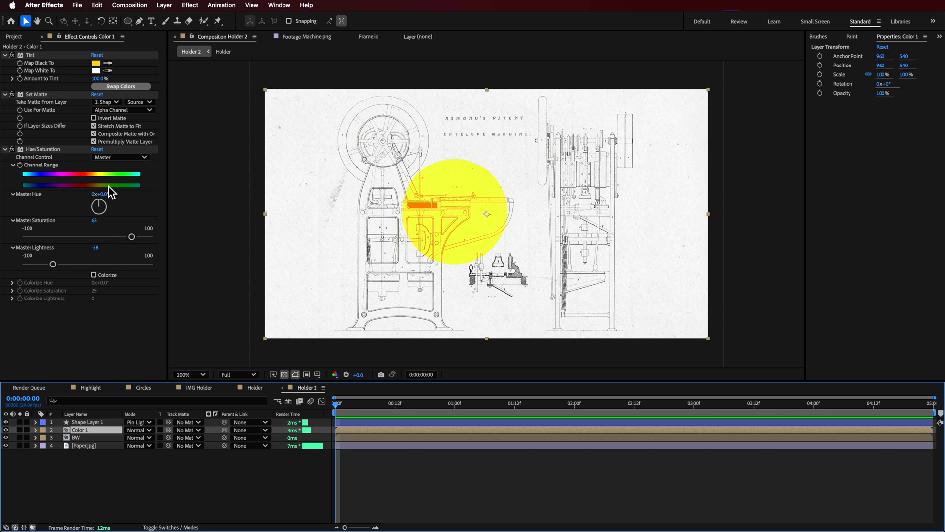
pyautogui.moveTo(106, 195); pyautogui.dragTo(39, 200)
pyautogui.press('z')
pyautogui.press('super+z')
pyautogui.press('super+z')
pyautogui.press('super+z')
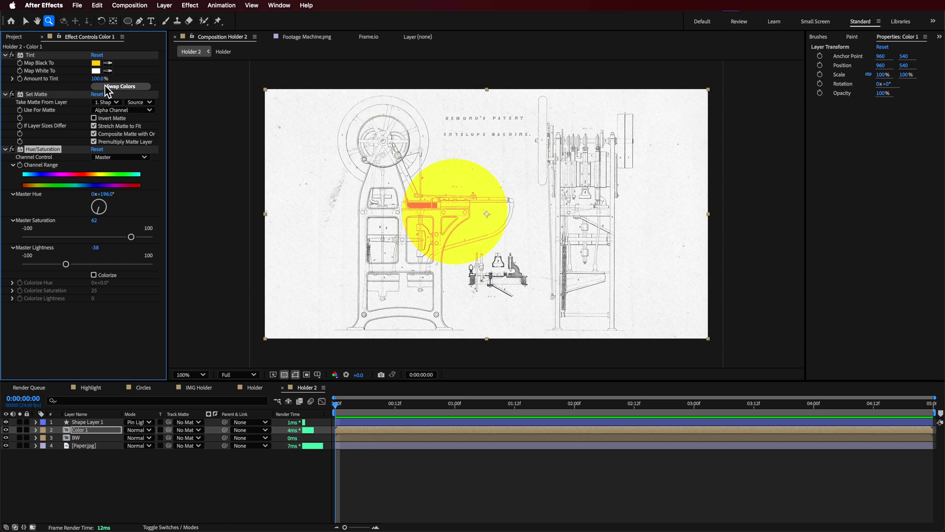
pyautogui.click(102, 422)
pyautogui.press('v')
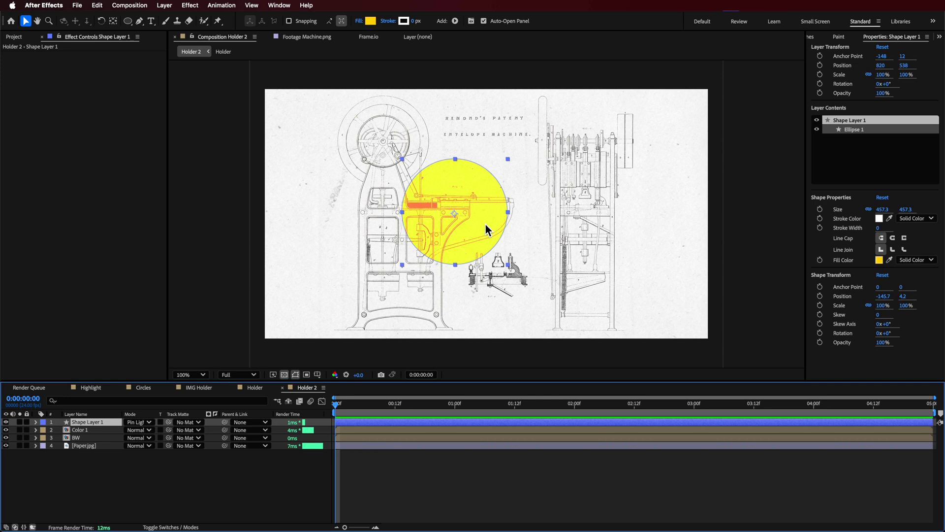
pyautogui.click(90, 431)
pyautogui.click(90, 438)
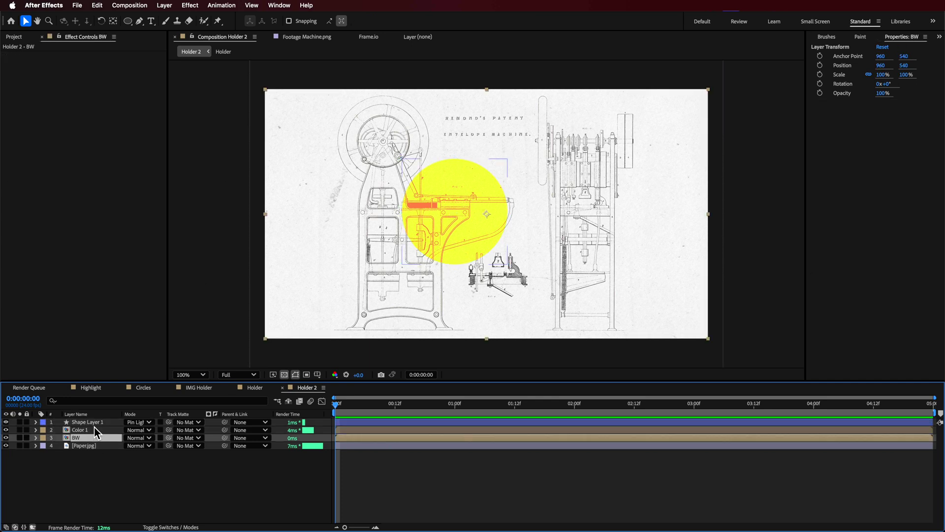
pyautogui.click(94, 422)
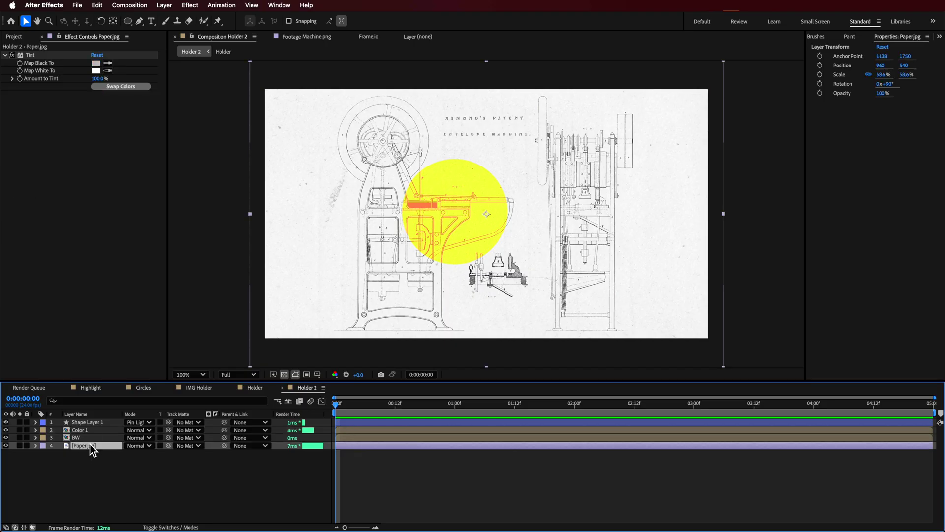
# Step: Copy the Set Matte effect from Color 1 and paste it onto the BW layer
pyautogui.click(79, 430)
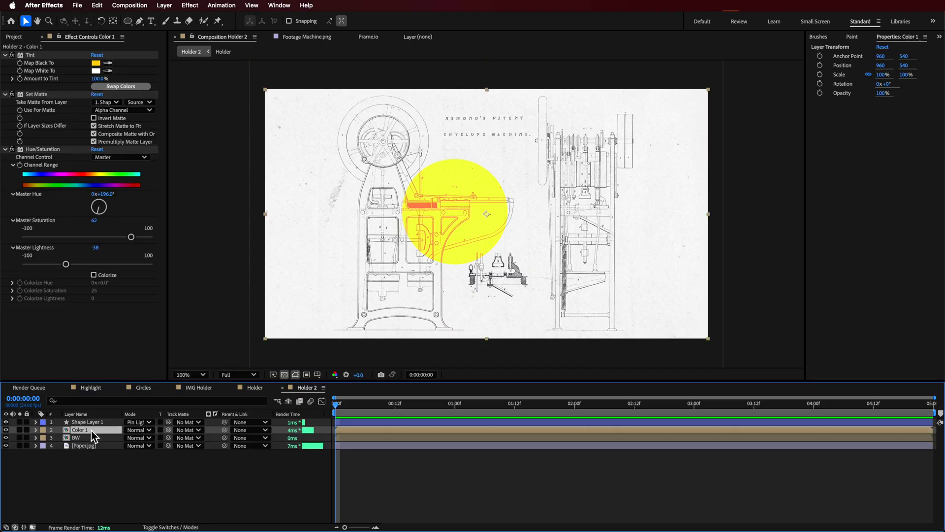
pyautogui.click(40, 95)
pyautogui.press('super+c')
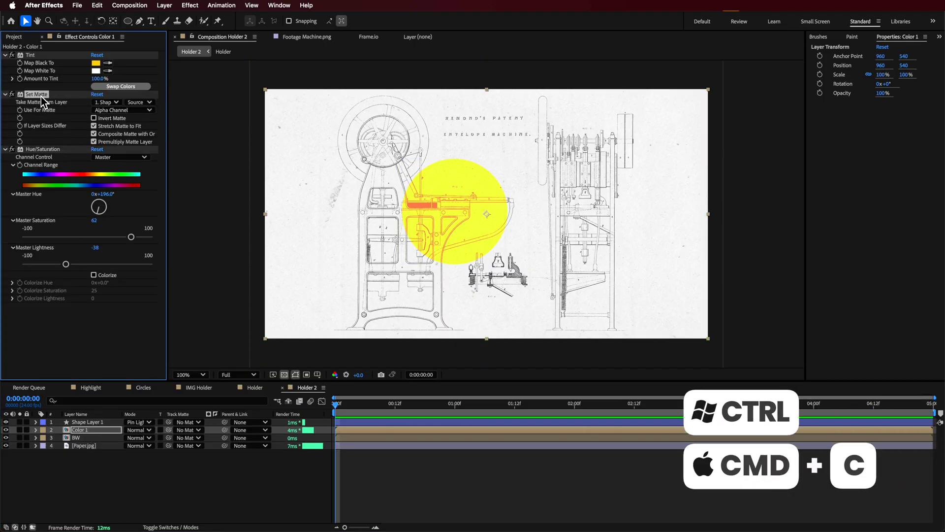
pyautogui.click(98, 445)
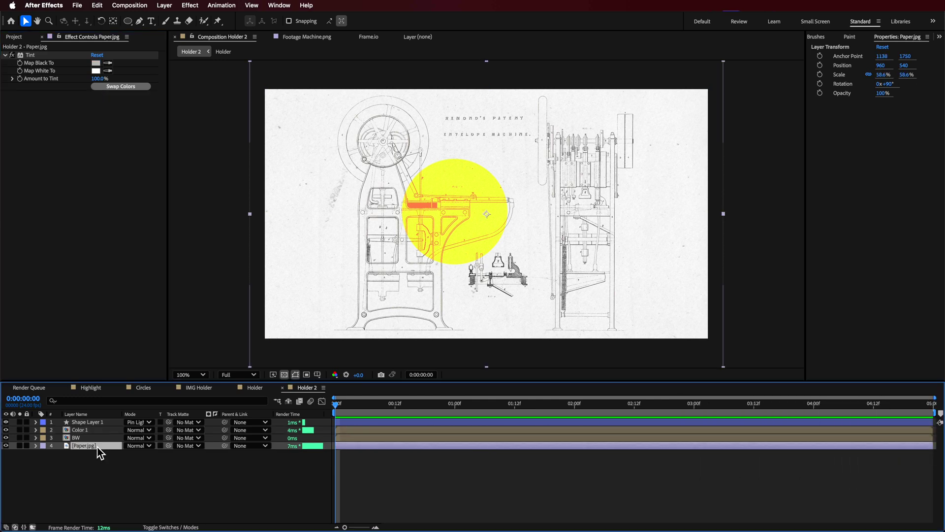
pyautogui.click(80, 439)
pyautogui.press('super+v')
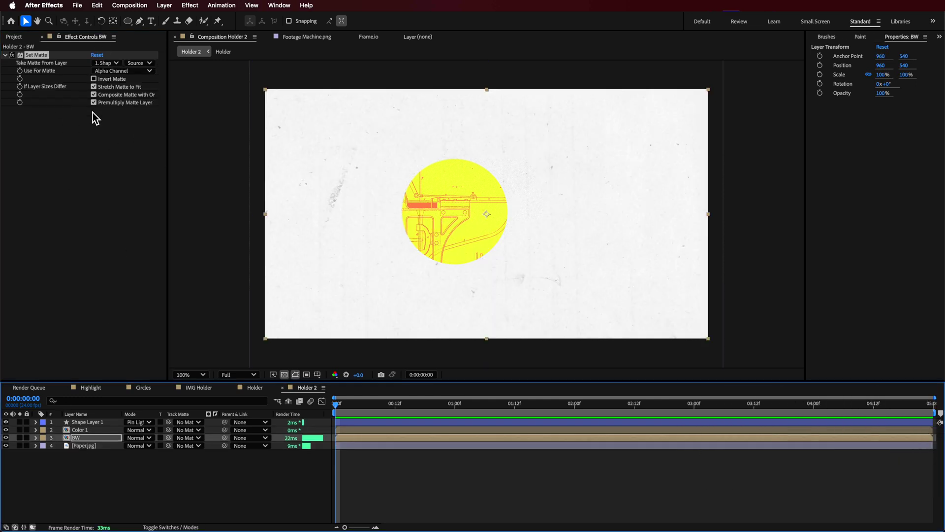
# Step: Invert BW's Shape Layer 1 matte and hide the yellow circle layer
pyautogui.click(111, 63)
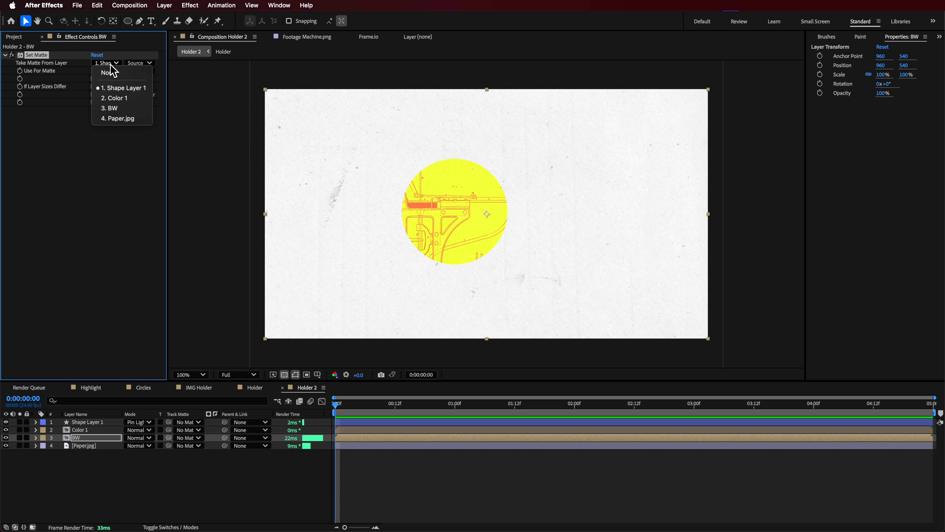
pyautogui.click(124, 88)
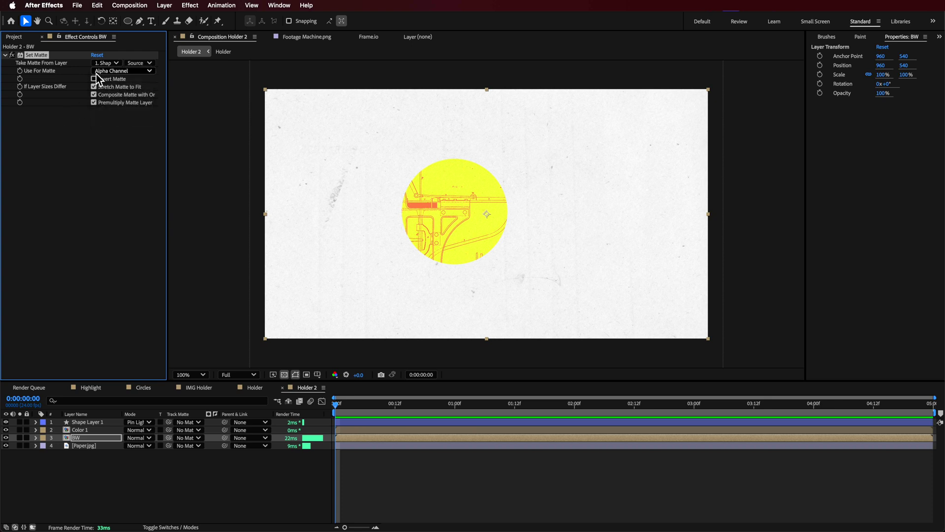
pyautogui.click(95, 80)
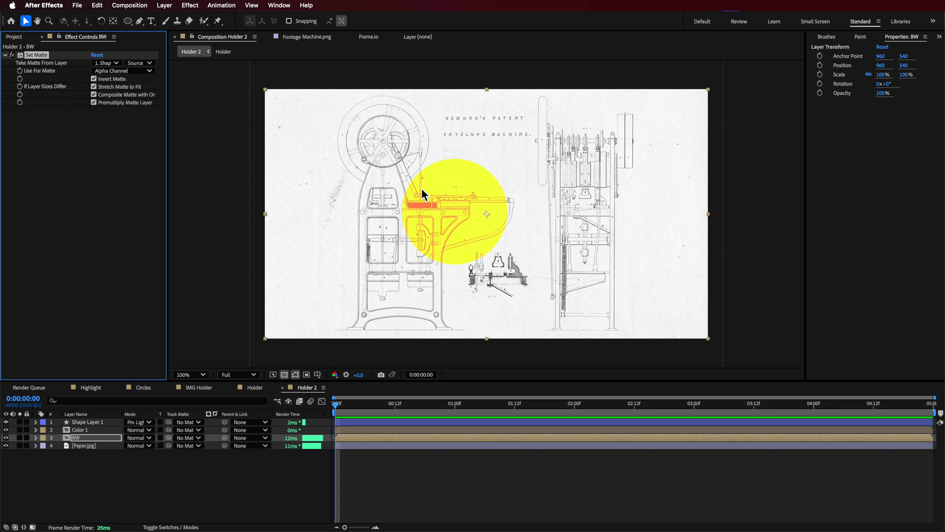
pyautogui.click(86, 422)
pyautogui.click(6, 422)
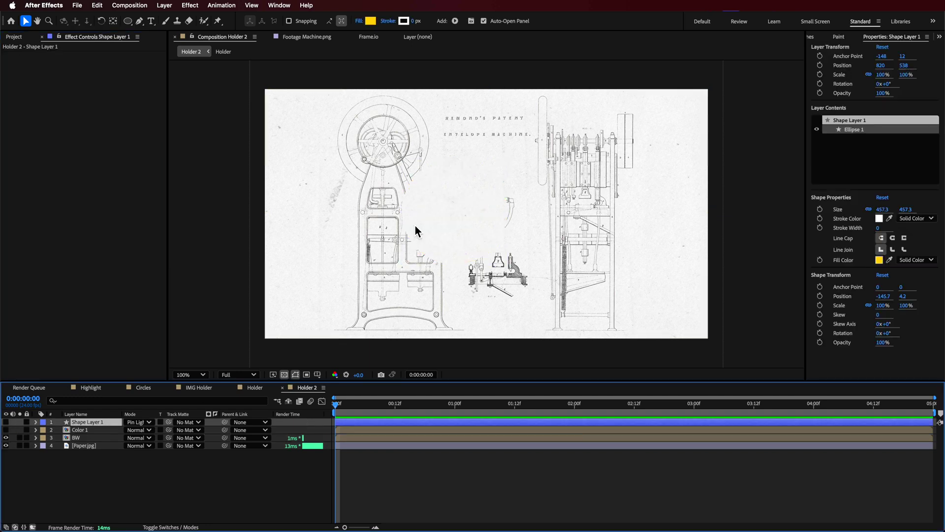
# Step: Show Shape Layer 1 again and lower the BW layer's opacity to 31%
pyautogui.click(6, 423)
pyautogui.click(79, 446)
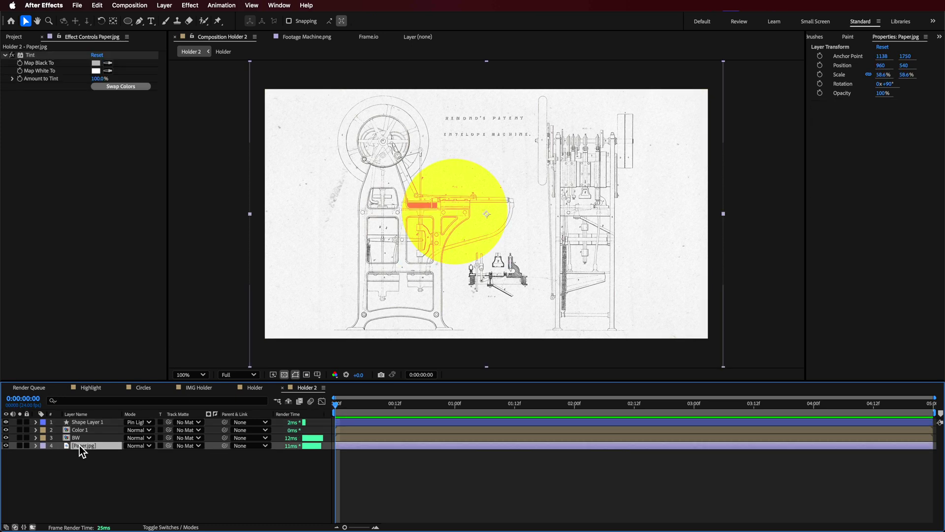
pyautogui.press('t')
pyautogui.click(82, 438)
pyautogui.press('t')
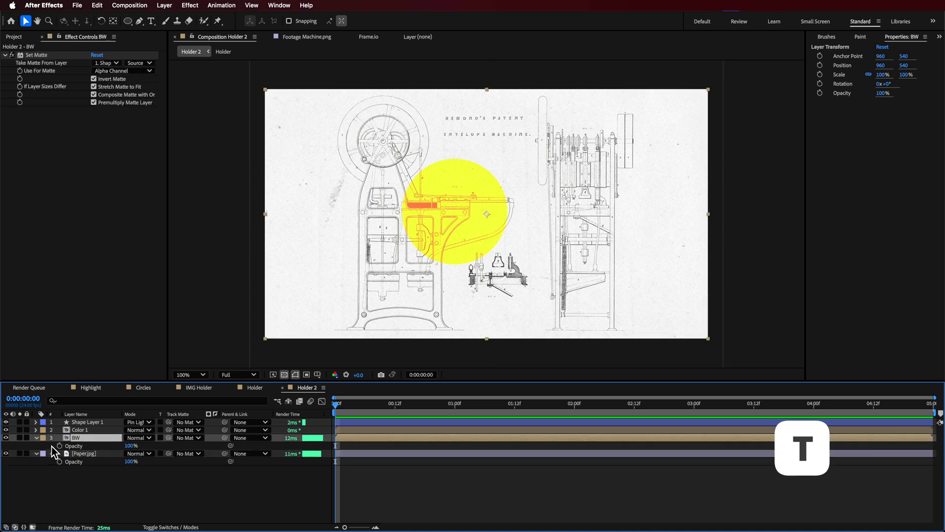
pyautogui.click(37, 454)
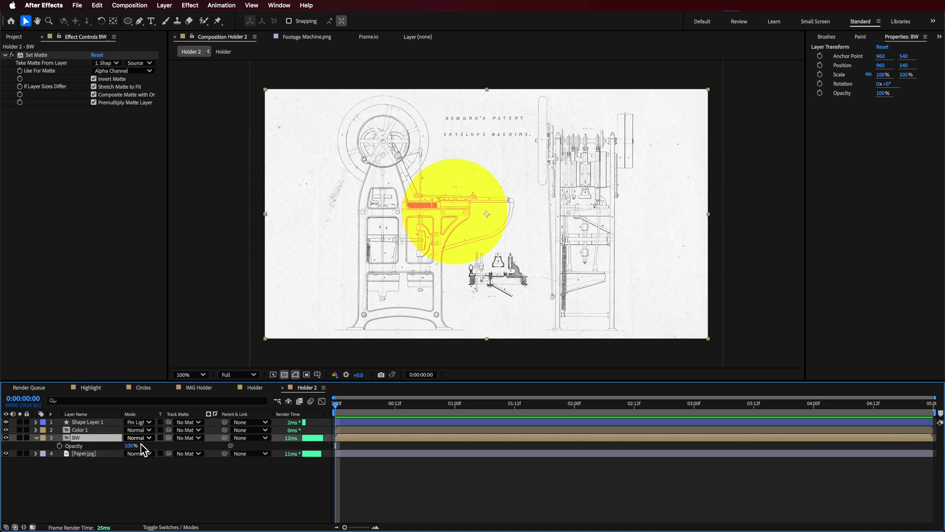
pyautogui.moveTo(131, 446)
pyautogui.mouseDown()
pyautogui.moveTo(93, 453)
pyautogui.moveTo(103, 453)
pyautogui.mouseUp()
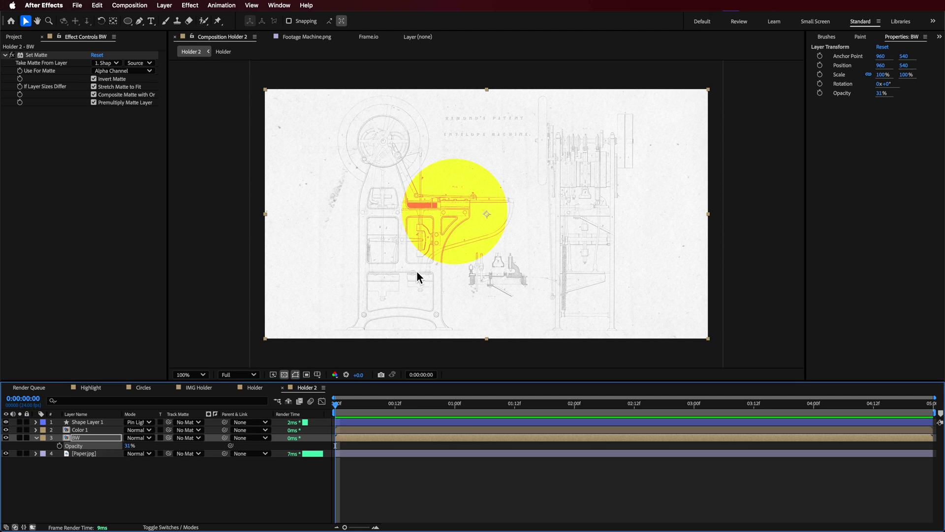
pyautogui.click(102, 497)
pyautogui.click(81, 431)
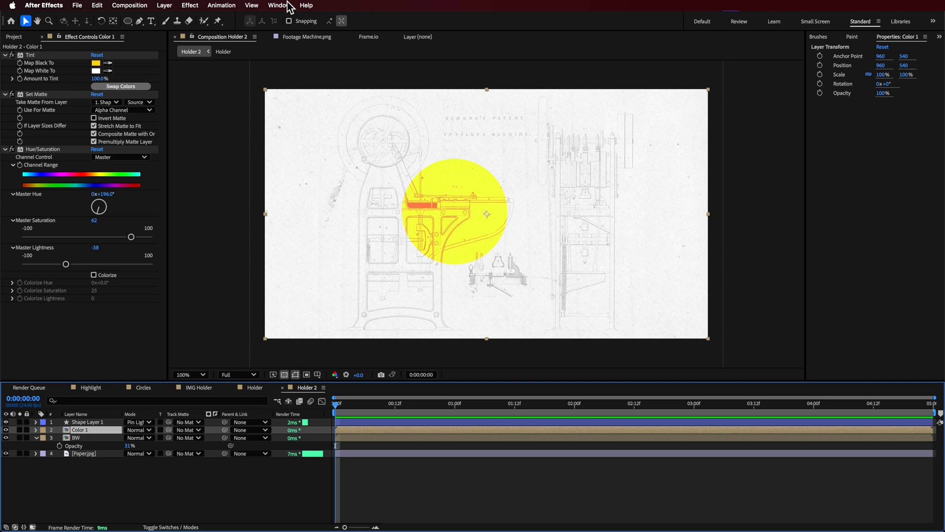
pyautogui.click(304, 4)
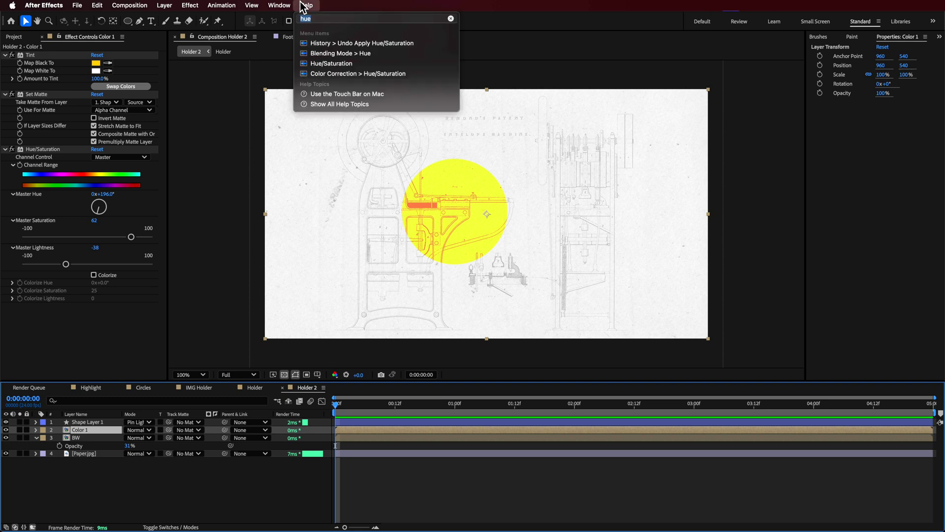
# Step: Apply CC Lens to Color 1 with Size 26 and Convergence 8, first in the effect stack
pyautogui.write('lens')
pyautogui.press('Escape')
pyautogui.click(306, 5)
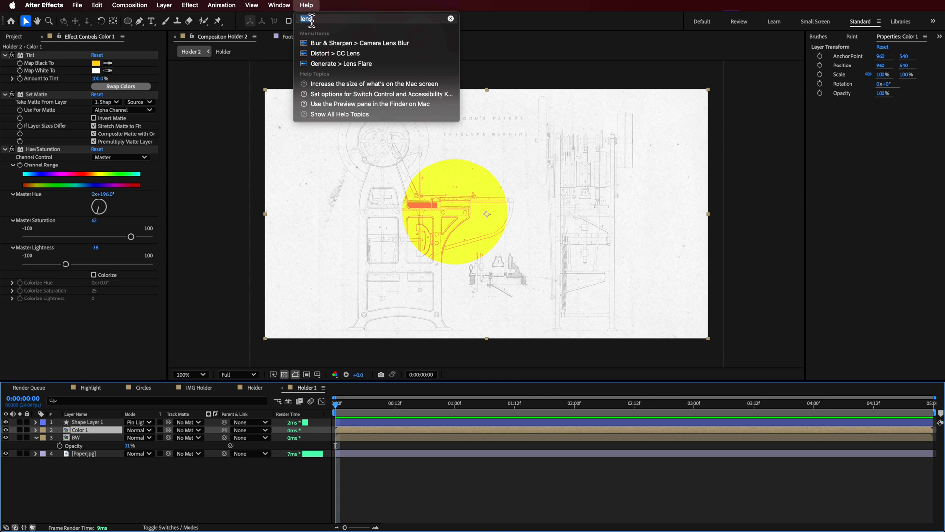
pyautogui.press('Down')
pyautogui.press('Down')
pyautogui.press('Return')
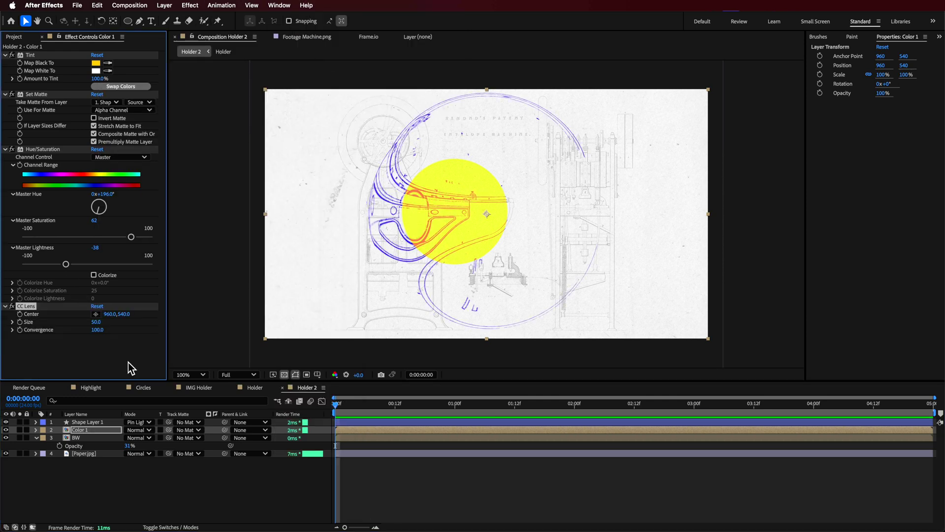
pyautogui.moveTo(101, 329); pyautogui.dragTo(89, 325)
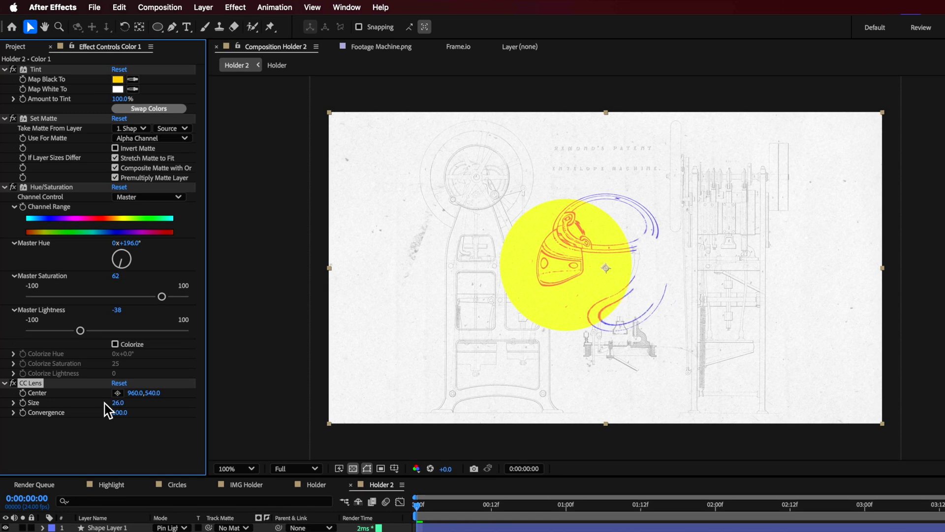
pyautogui.moveTo(117, 416)
pyautogui.mouseDown()
pyautogui.moveTo(58, 418)
pyautogui.moveTo(72, 418)
pyautogui.mouseUp()
pyautogui.moveTo(44, 383); pyautogui.dragTo(28, 67)
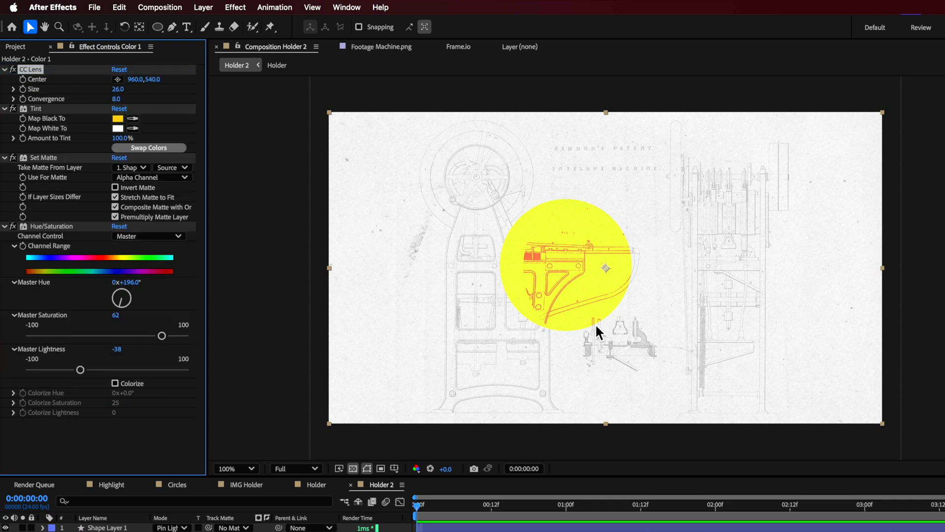
# Step: Place the lens centre at 596,530 over the machine and recentre the yellow circle there
pyautogui.click(117, 79)
pyautogui.moveTo(640, 291); pyautogui.dragTo(508, 261)
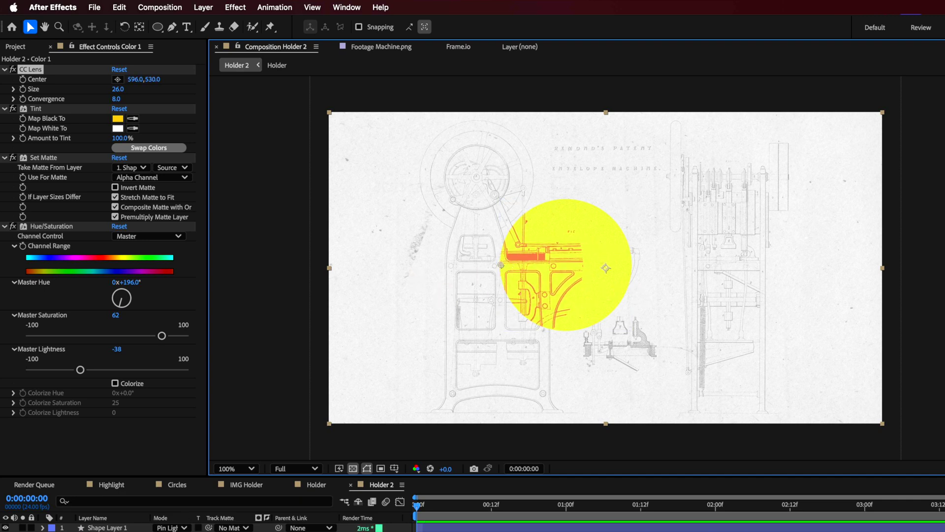
pyautogui.click(106, 528)
pyautogui.moveTo(585, 298); pyautogui.dragTo(432, 329)
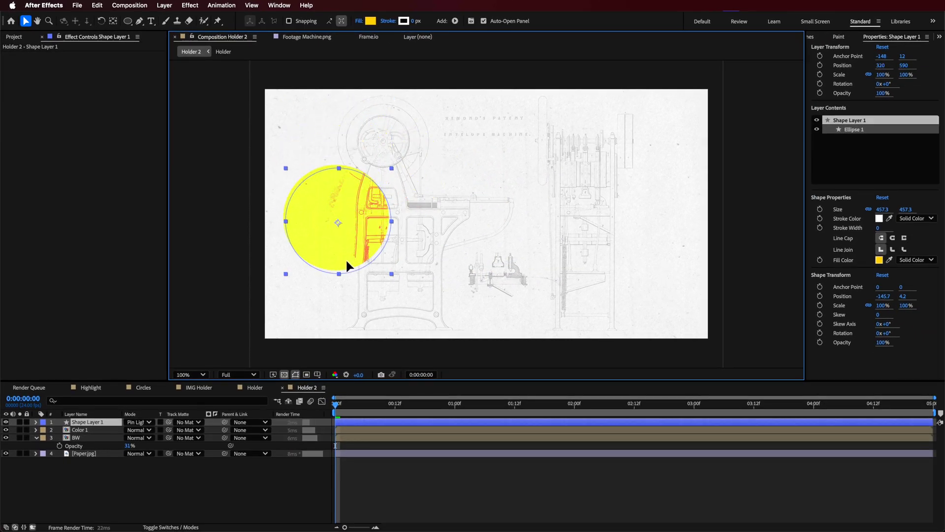
pyautogui.moveTo(347, 261); pyautogui.dragTo(458, 258)
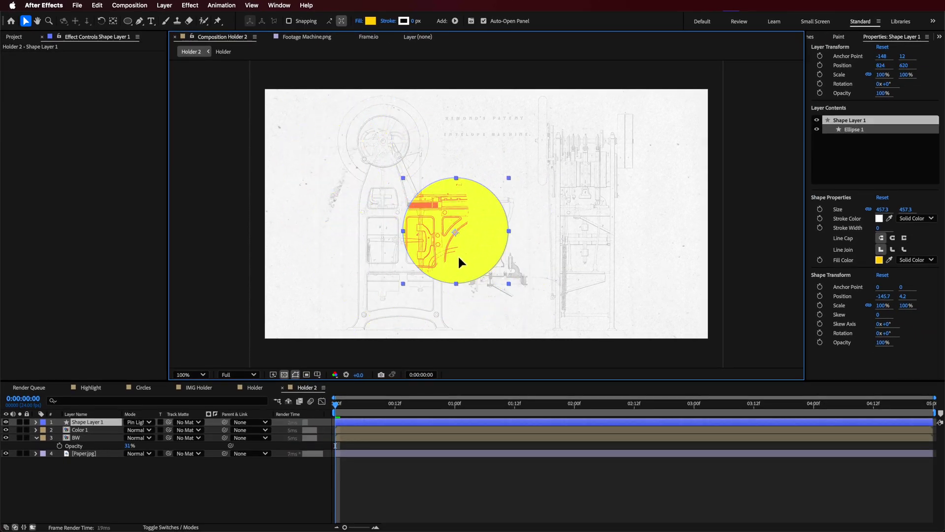
pyautogui.click(82, 430)
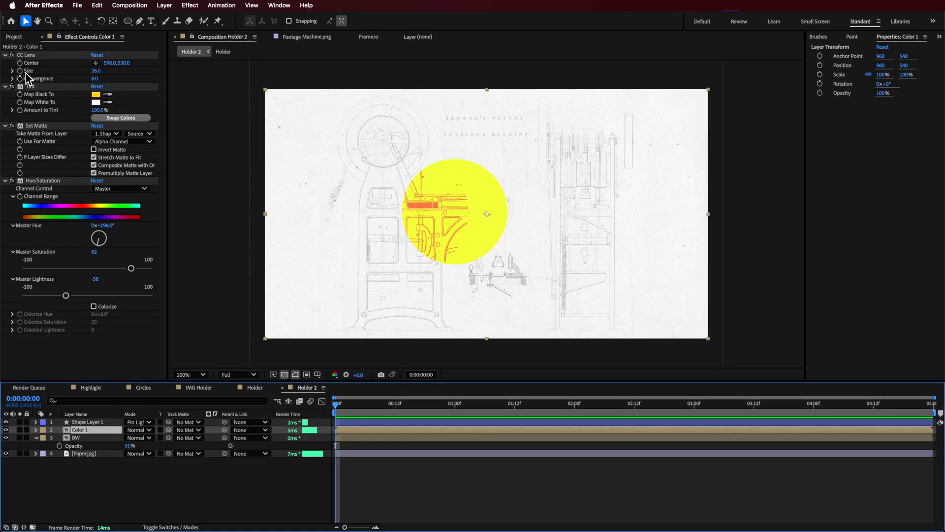
# Step: Pickwhip CC Lens Center to Shape Layer 1's Position and test by moving the circle
pyautogui.click(31, 56)
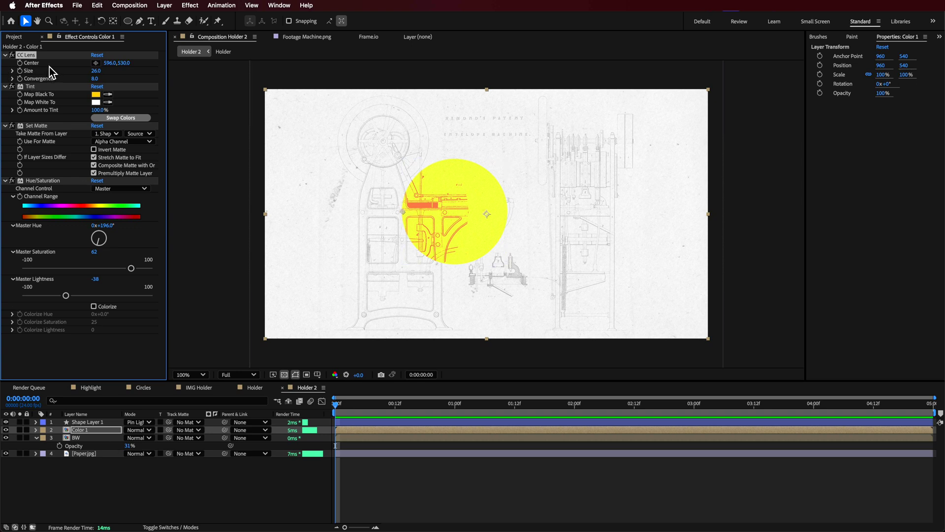
pyautogui.click(98, 431)
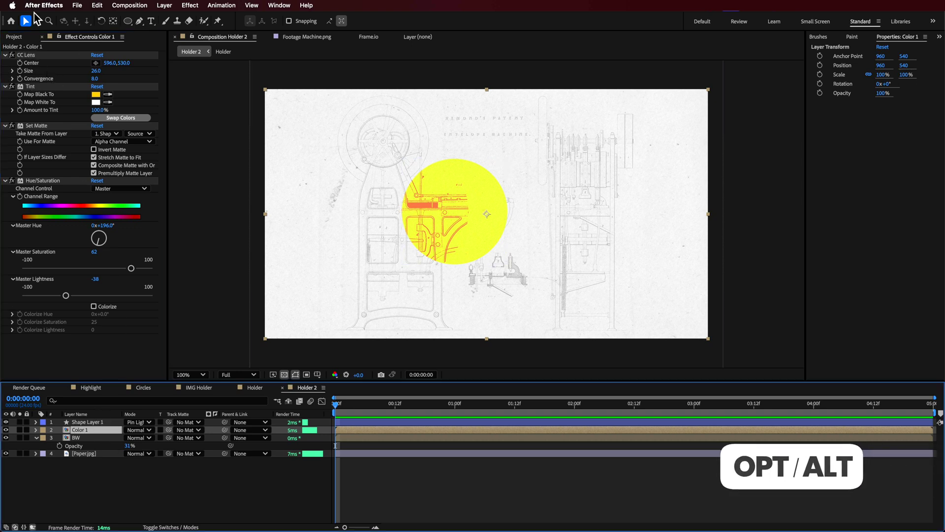
pyautogui.keyDown('alt'); pyautogui.click(20, 63); pyautogui.keyUp('alt')
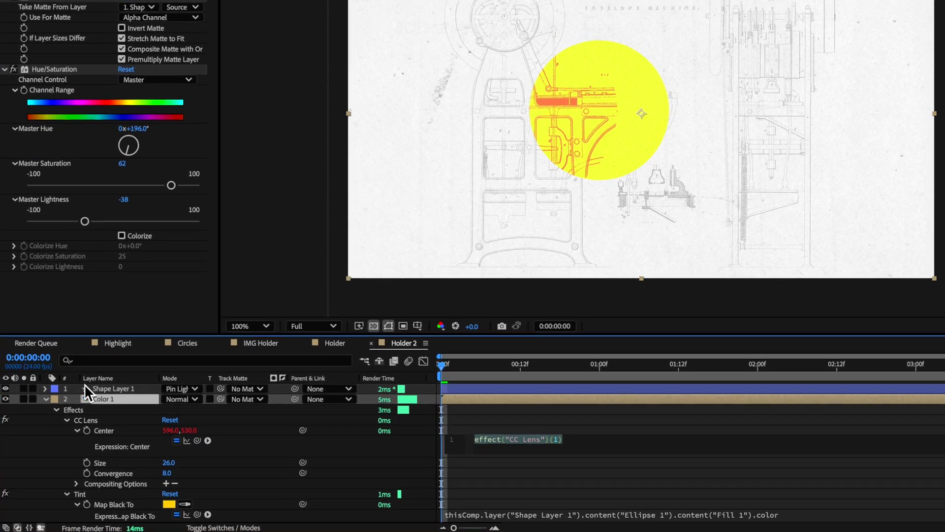
pyautogui.click(112, 389)
pyautogui.press('p')
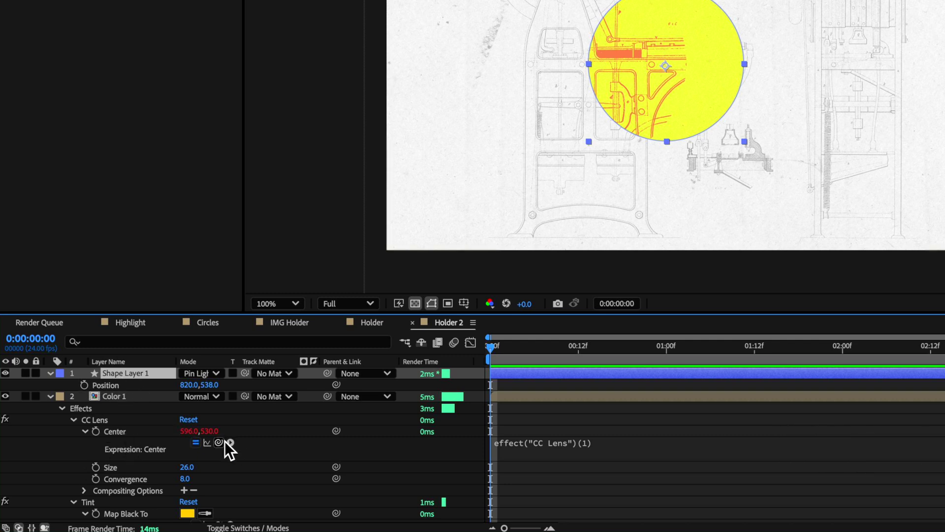
pyautogui.moveTo(219, 442); pyautogui.dragTo(112, 385)
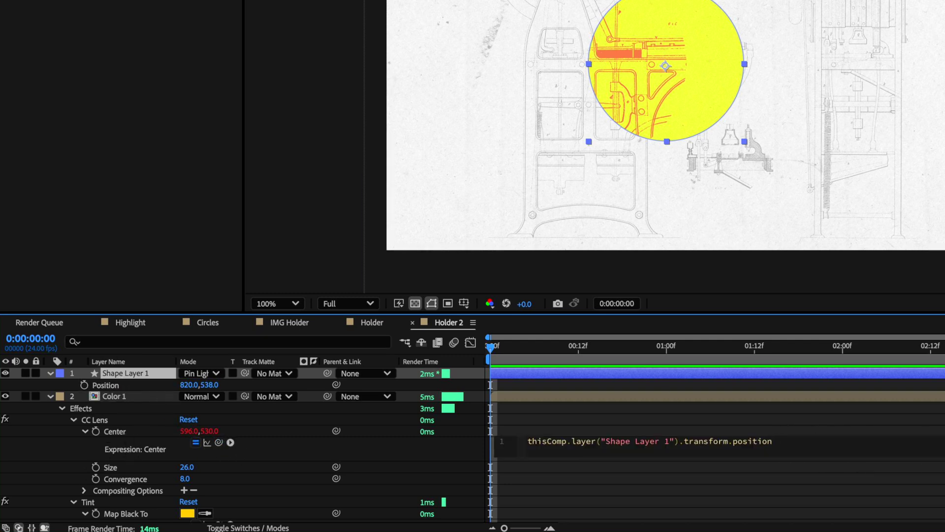
pyautogui.click(577, 389)
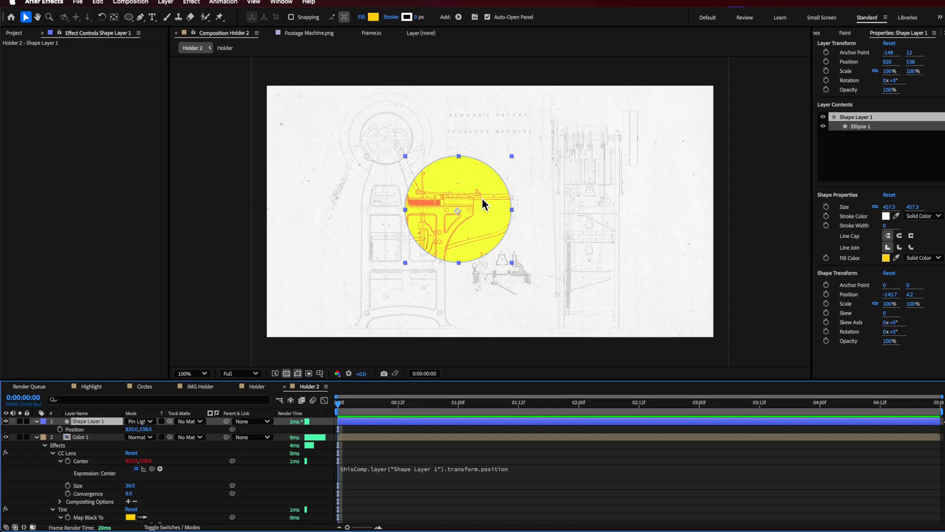
pyautogui.moveTo(482, 199); pyautogui.dragTo(463, 240)
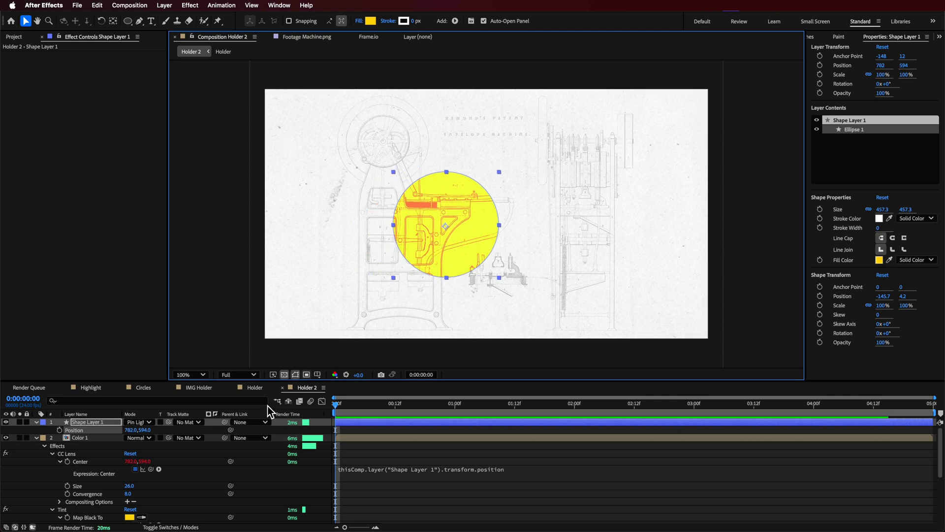
pyautogui.click(97, 438)
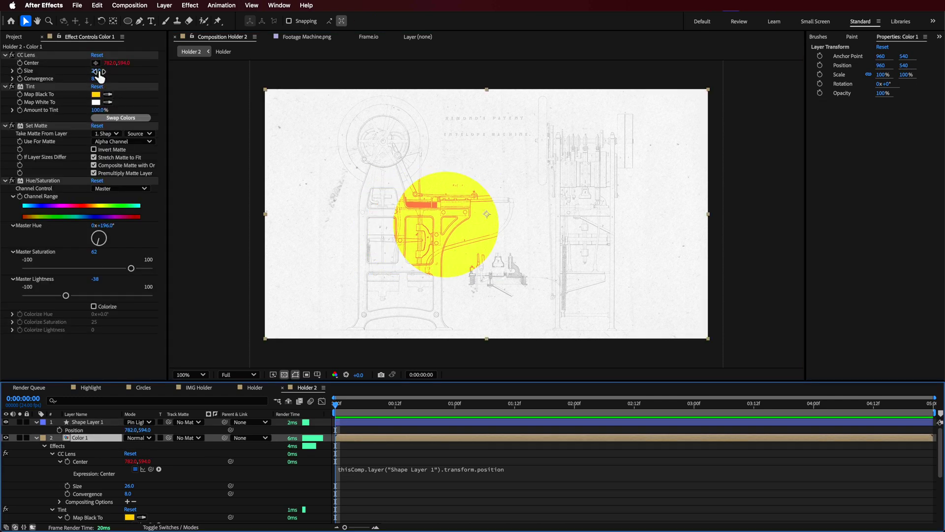
pyautogui.moveTo(95, 79); pyautogui.dragTo(106, 74)
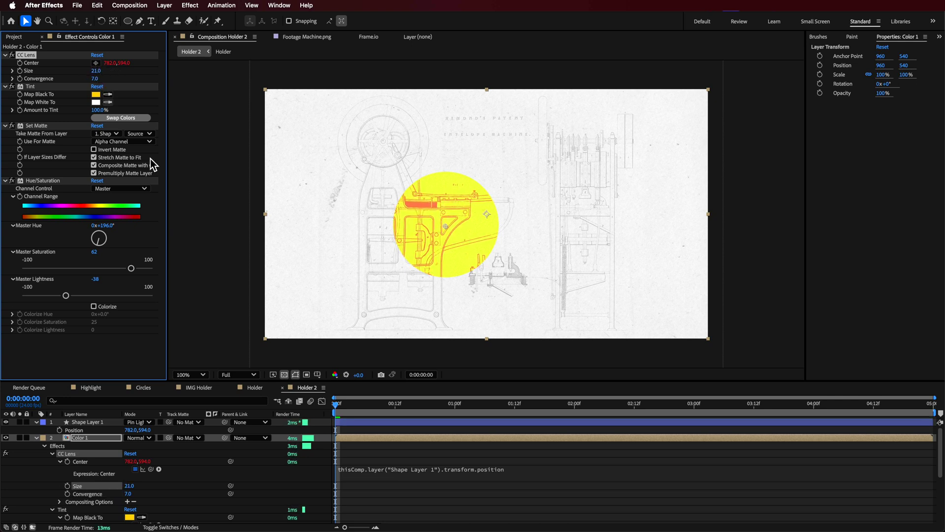
pyautogui.click(384, 422)
pyautogui.click(46, 466)
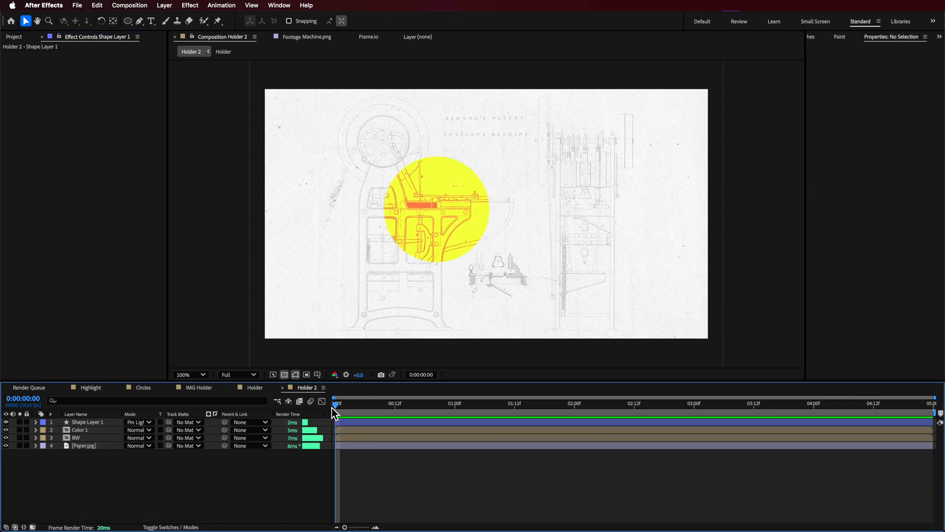
pyautogui.moveTo(332, 408); pyautogui.dragTo(306, 426)
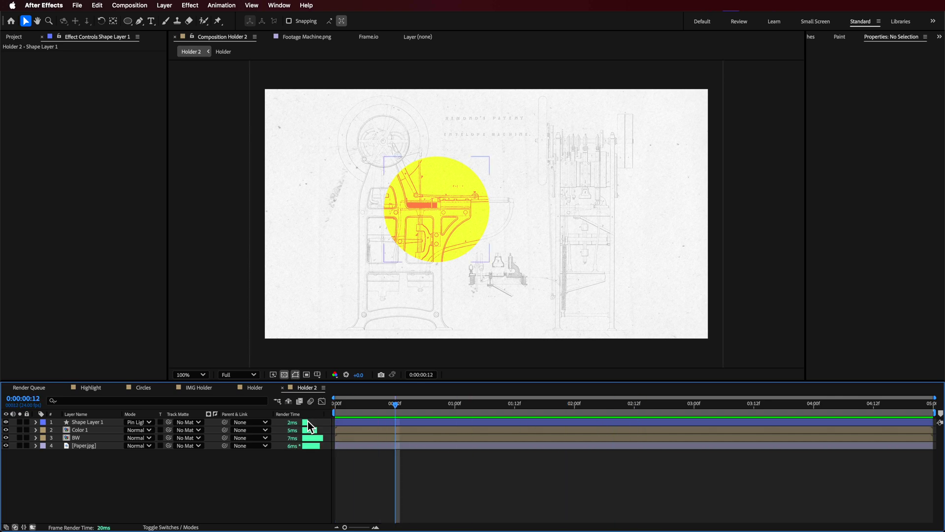
pyautogui.click(81, 423)
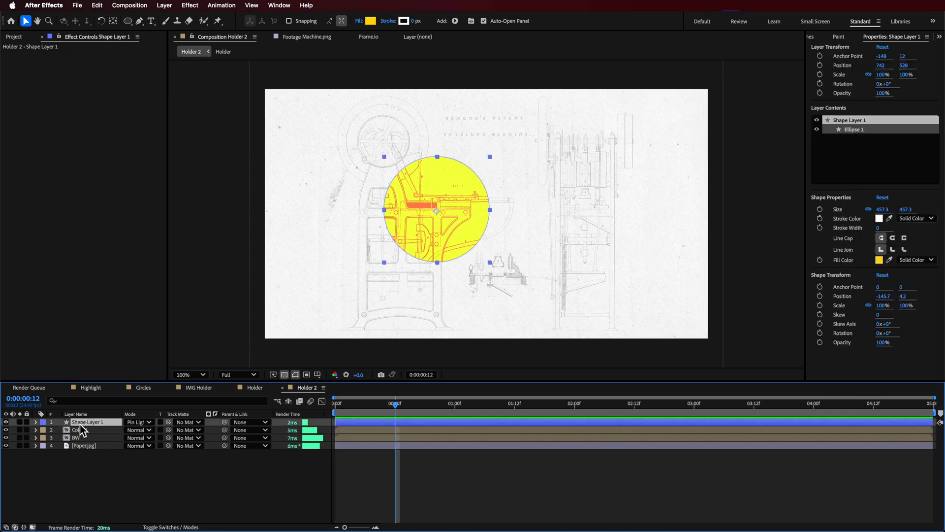
pyautogui.keyDown('shift'); pyautogui.click(79, 431); pyautogui.keyUp('shift')
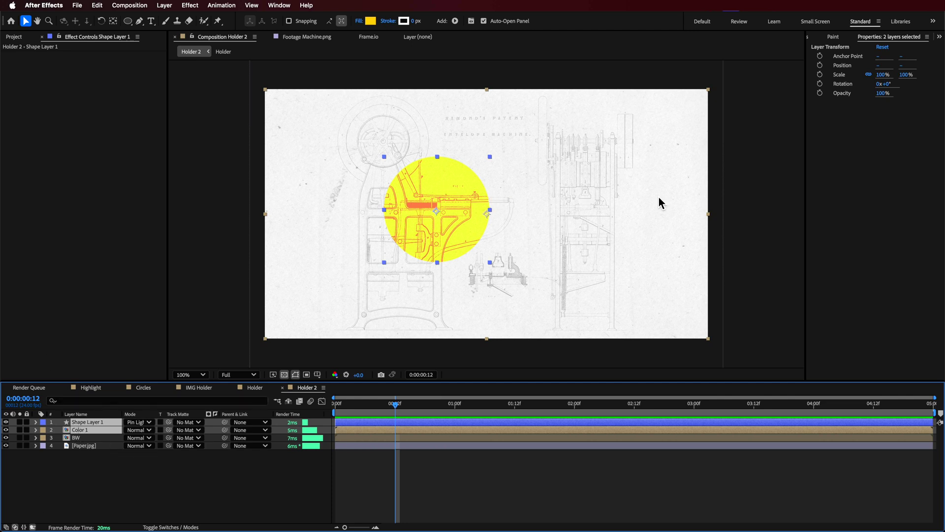
pyautogui.click(580, 225)
pyautogui.click(119, 491)
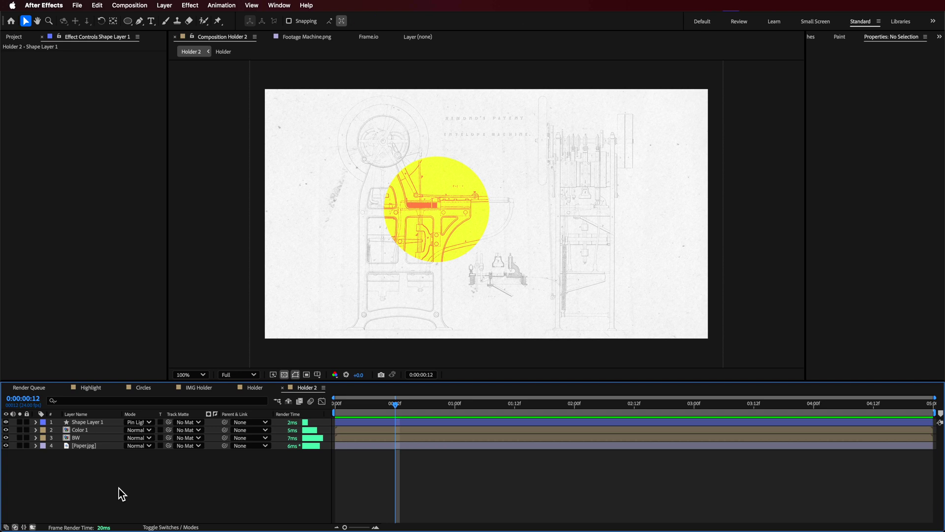
# Step: Switch to the Circles comp and scrub its circle animation, leaving Shape 3 selected
pyautogui.click(142, 388)
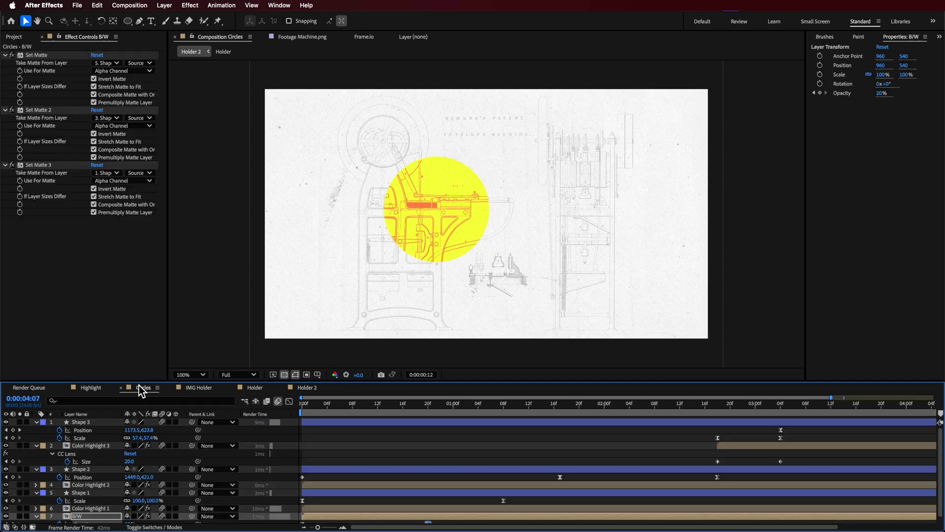
pyautogui.moveTo(368, 406); pyautogui.dragTo(302, 433)
pyautogui.moveTo(333, 185); pyautogui.dragTo(421, 210)
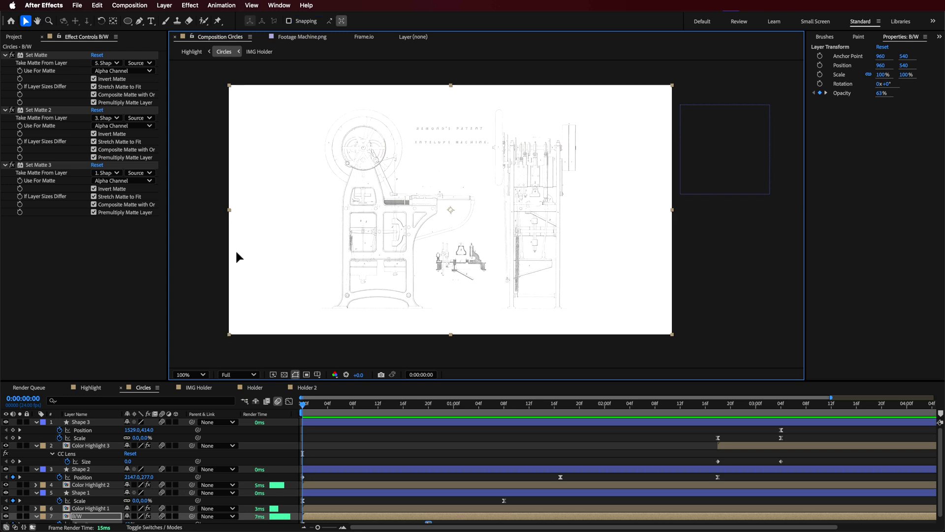
pyautogui.scroll(-1, 76, 510)
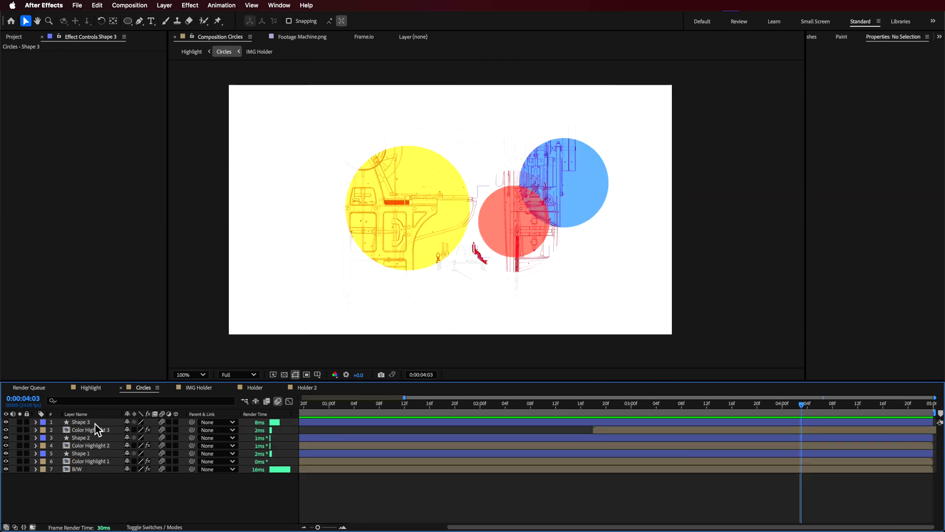
pyautogui.click(94, 423)
pyautogui.keyDown('shift'); pyautogui.click(92, 430); pyautogui.keyUp('shift')
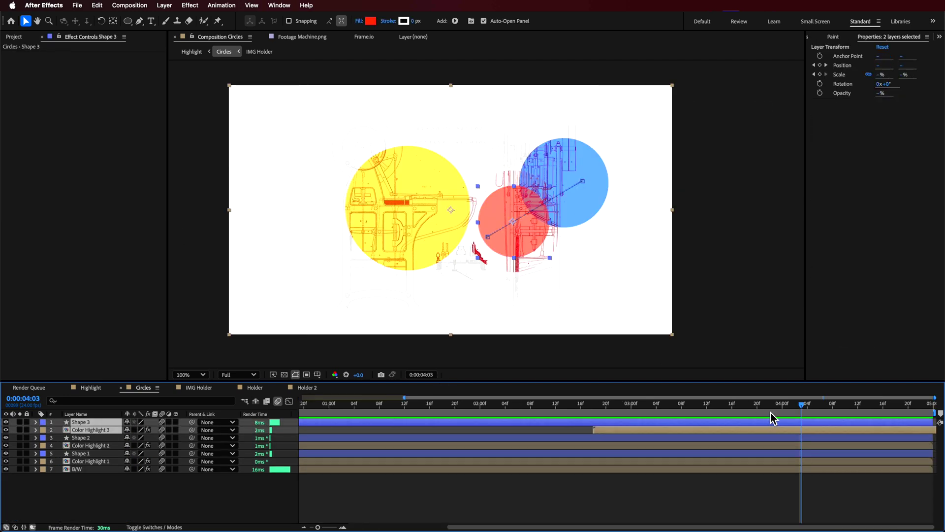
pyautogui.press('space')
pyautogui.click(469, 197)
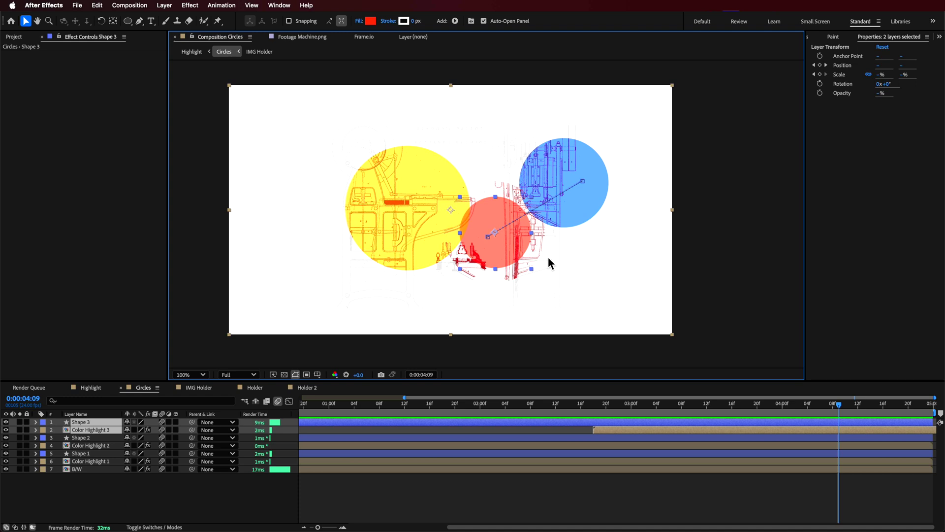
pyautogui.click(92, 422)
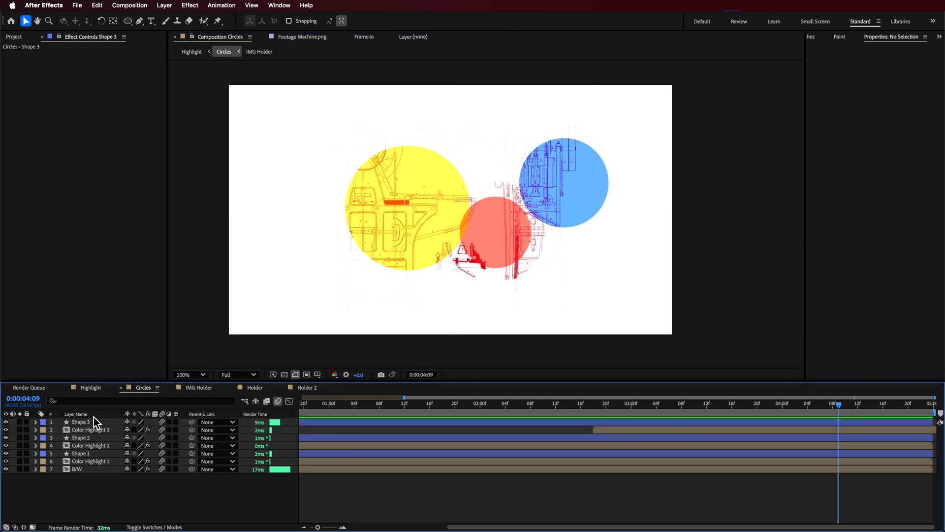
pyautogui.click(94, 429)
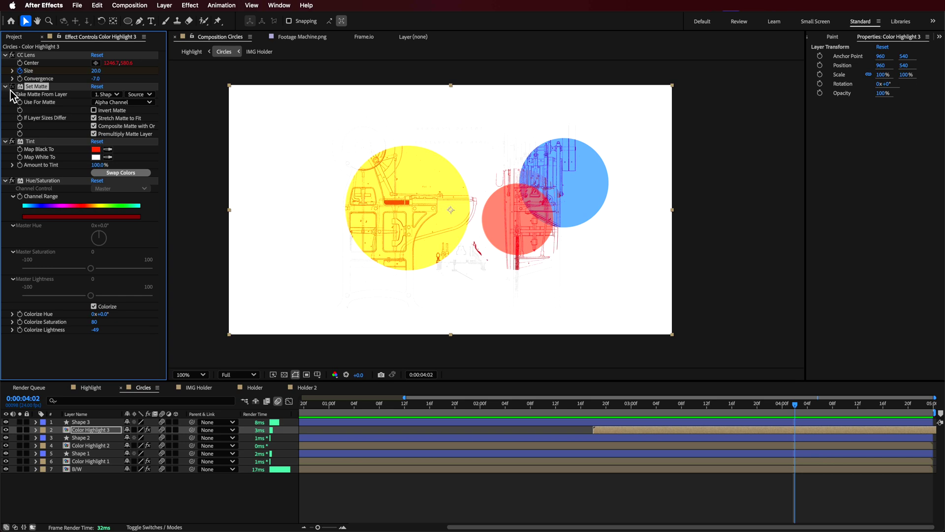
pyautogui.moveTo(773, 413)
pyautogui.mouseDown()
pyautogui.moveTo(644, 407)
pyautogui.moveTo(784, 422)
pyautogui.mouseUp()
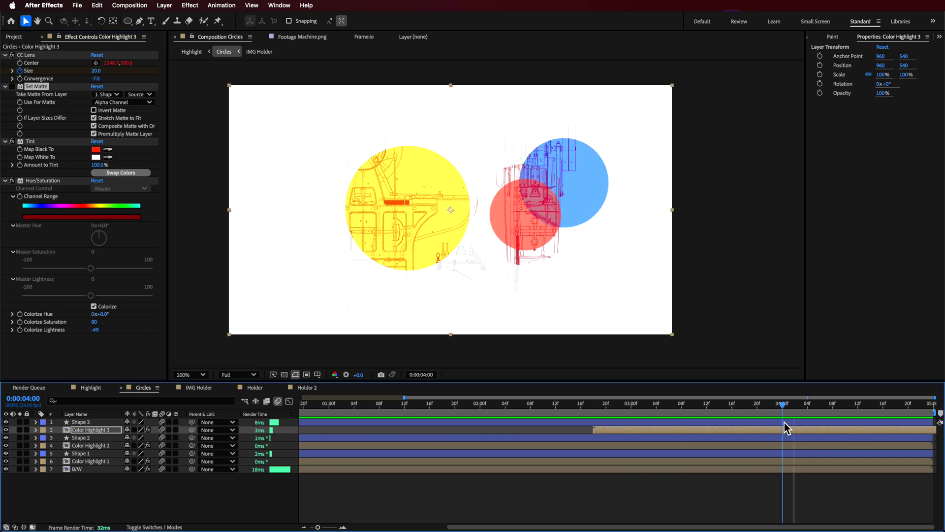
pyautogui.click(29, 55)
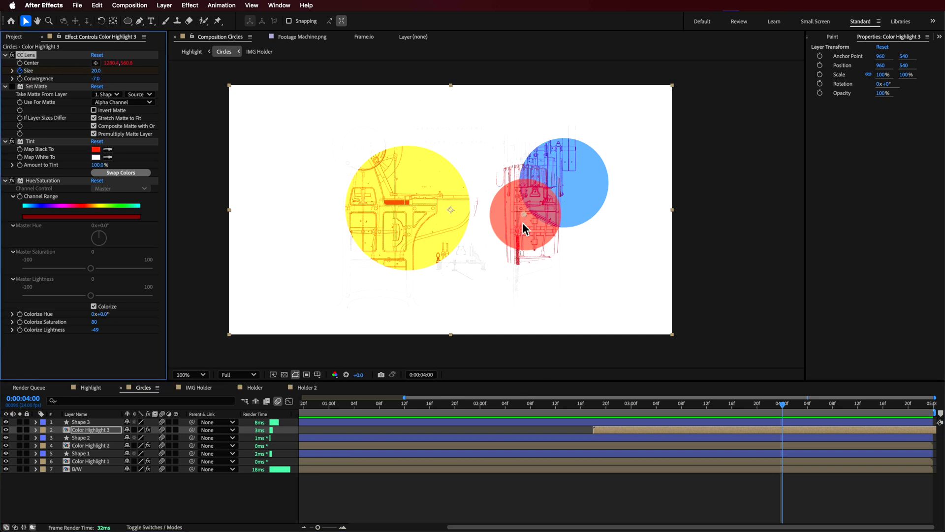
pyautogui.click(12, 55)
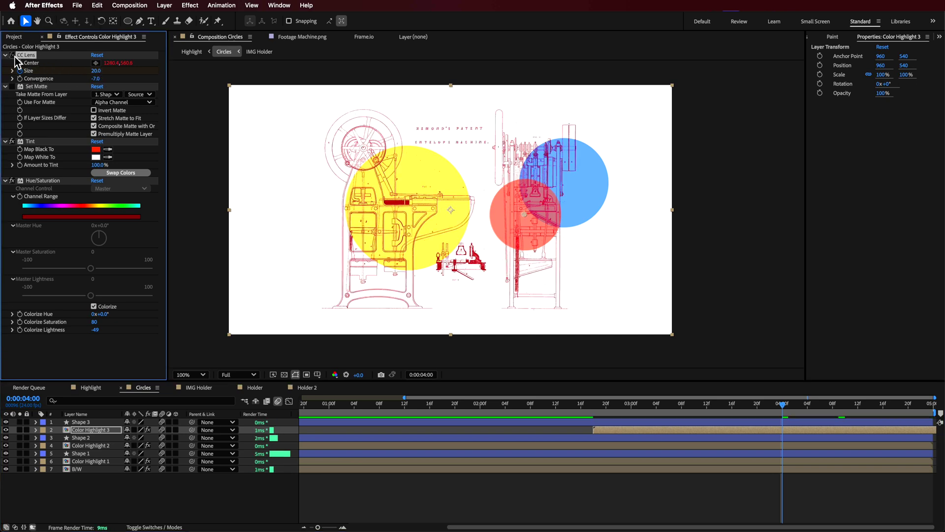
pyautogui.click(13, 55)
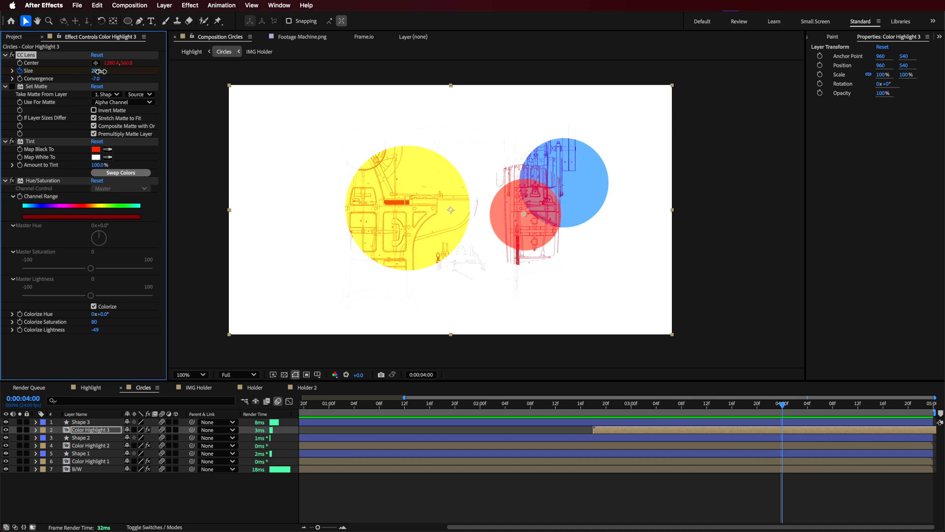
pyautogui.moveTo(98, 71); pyautogui.dragTo(105, 79)
pyautogui.moveTo(675, 408); pyautogui.dragTo(637, 417)
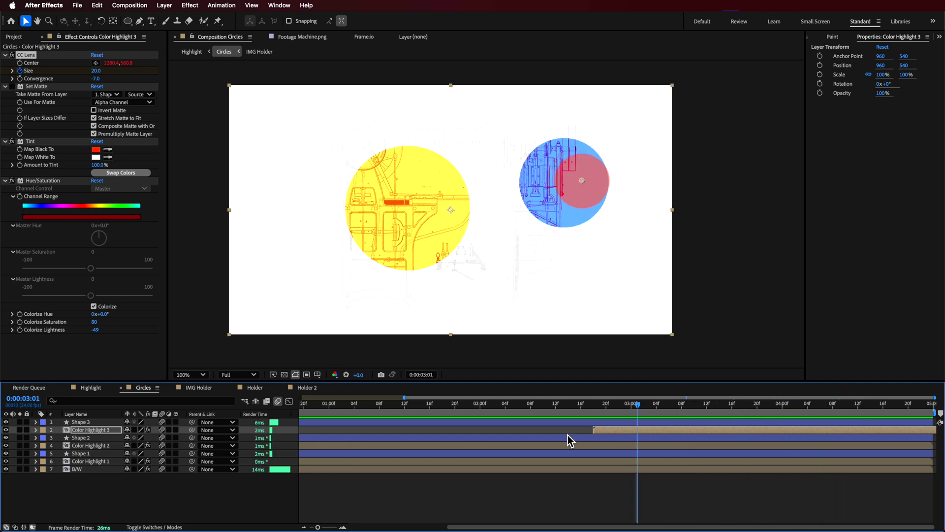
pyautogui.click(317, 390)
# Step: Move the yellow circle left and keyframe its Scale from 0% at start to 100% at 0:20
pyautogui.click(465, 198)
pyautogui.moveTo(465, 198); pyautogui.dragTo(436, 188)
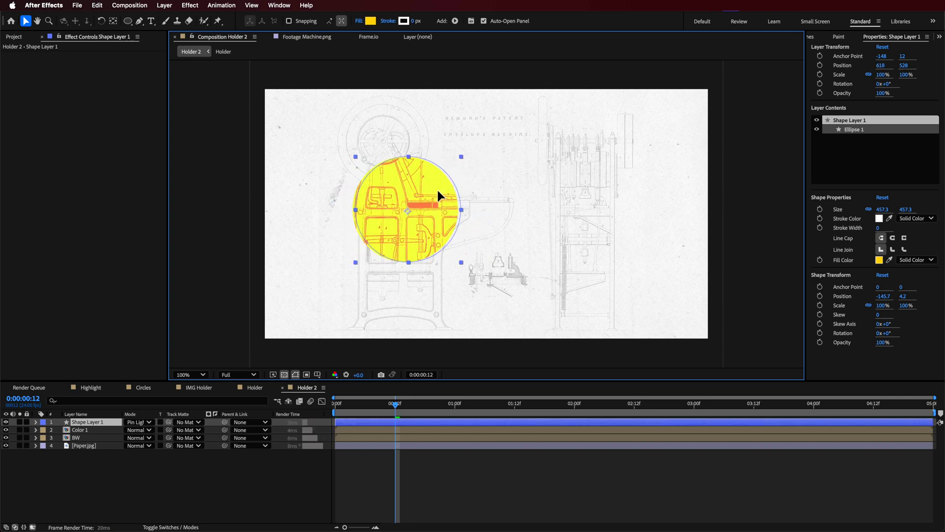
pyautogui.press('Home')
pyautogui.press('s')
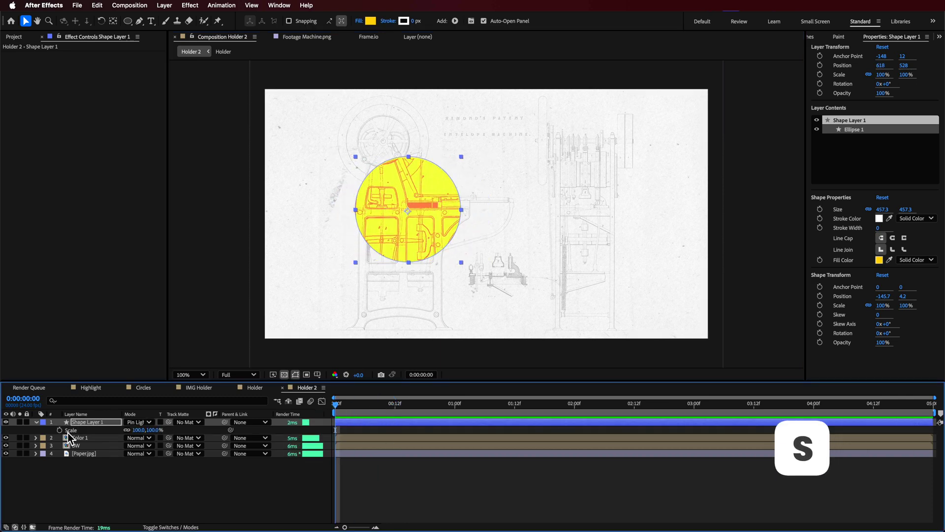
pyautogui.click(60, 430)
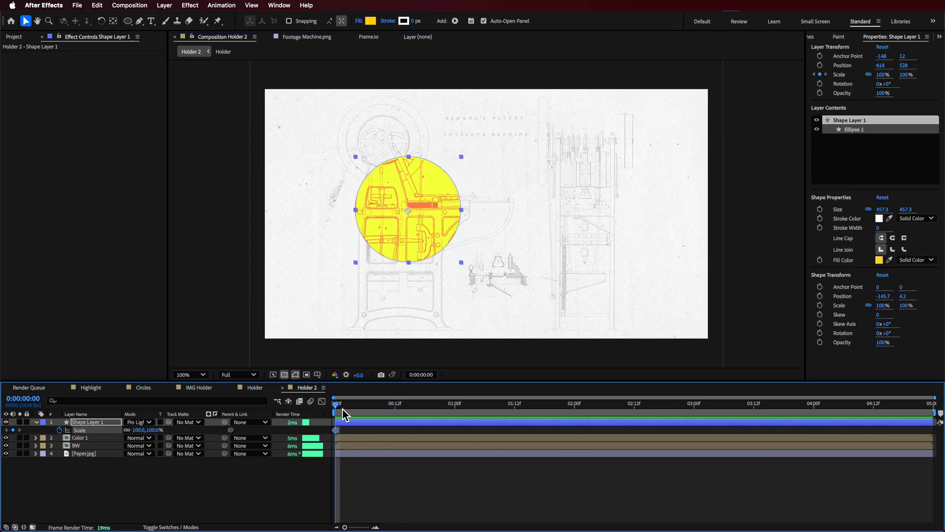
pyautogui.moveTo(343, 410); pyautogui.dragTo(436, 414)
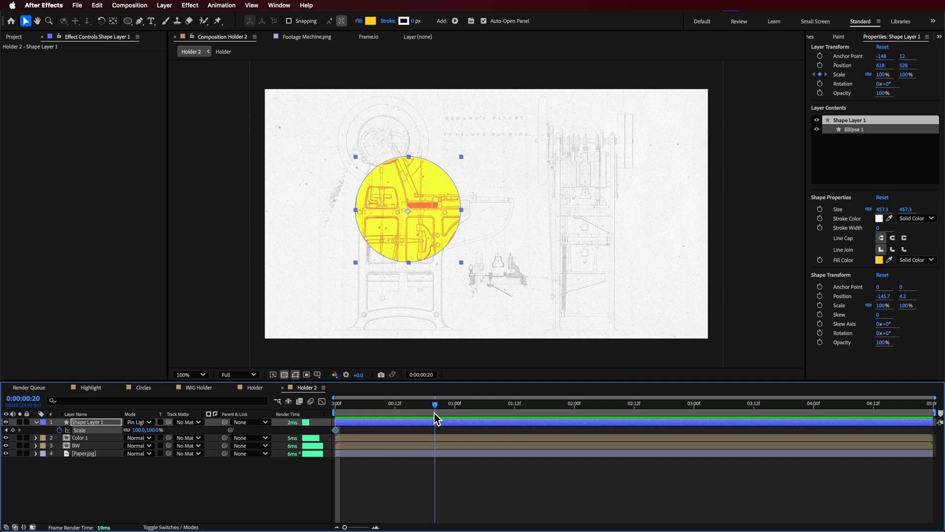
pyautogui.click(13, 430)
pyautogui.press('Home')
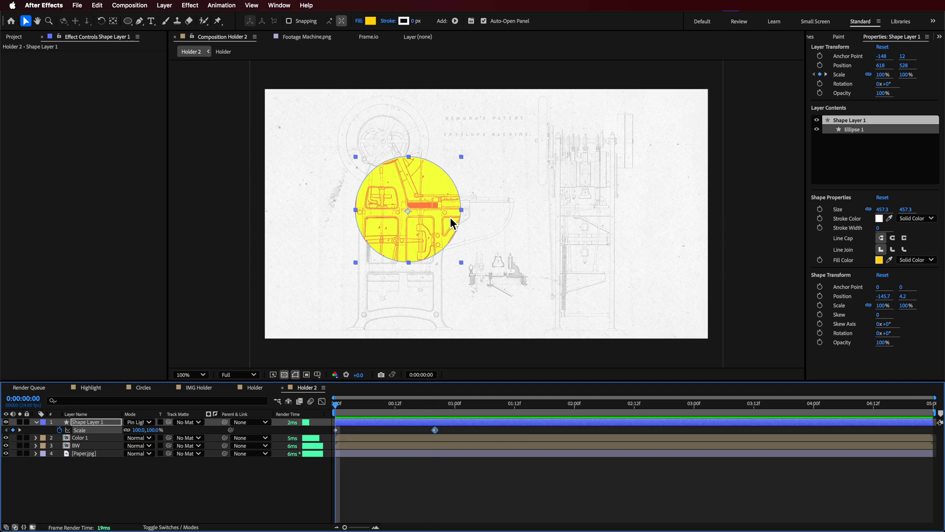
pyautogui.click(138, 430)
pyautogui.write('0')
pyautogui.press('Return')
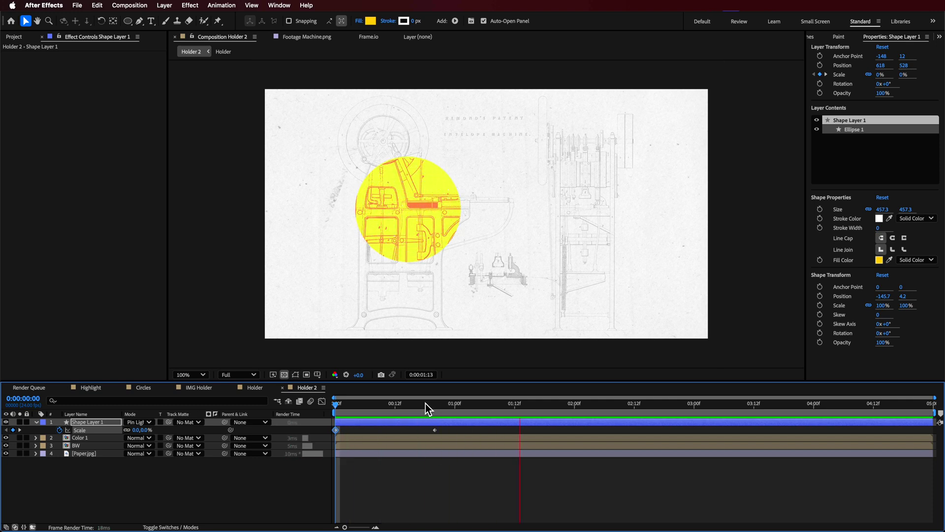
pyautogui.press('space')
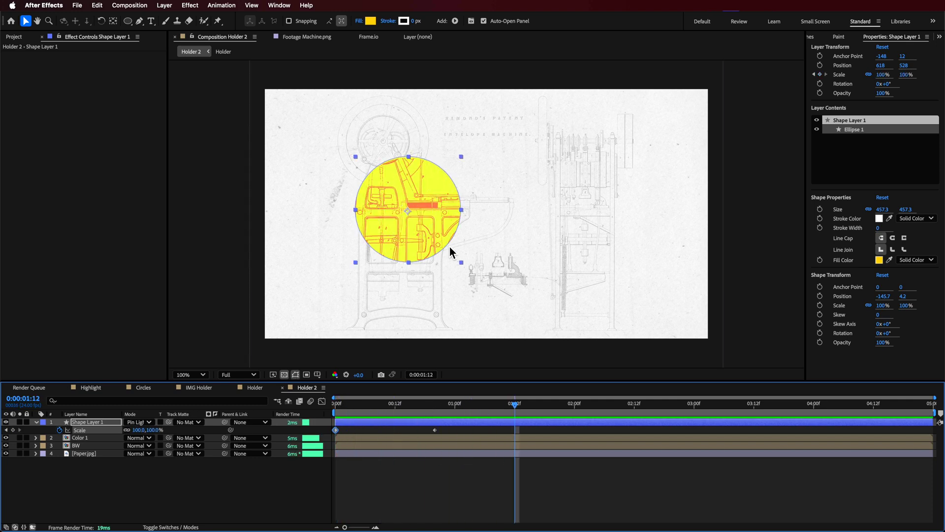
# Step: Keyframe Position so the circle slides to the drawing's right side by 2:17
pyautogui.hotkey('alt', 'shift', 'p')
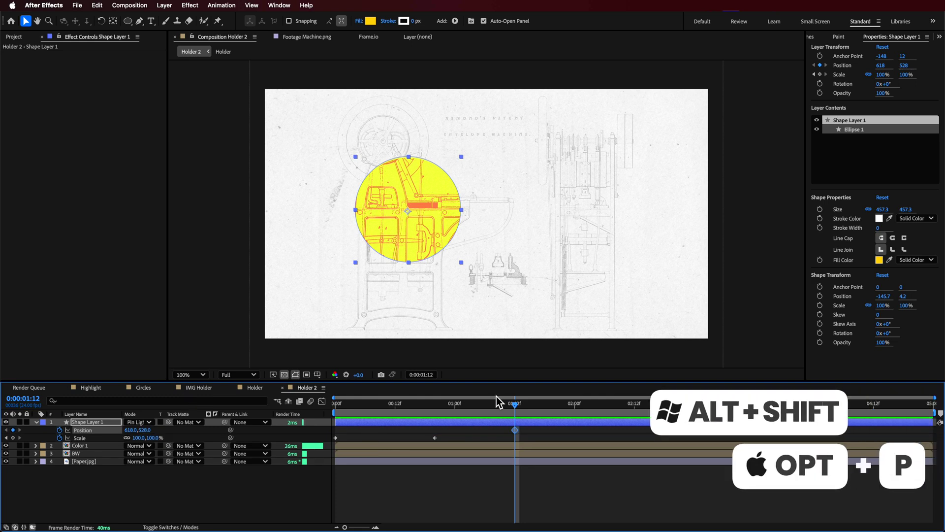
pyautogui.moveTo(498, 402); pyautogui.dragTo(544, 403)
pyautogui.click(660, 404)
pyautogui.moveTo(430, 213); pyautogui.dragTo(590, 219)
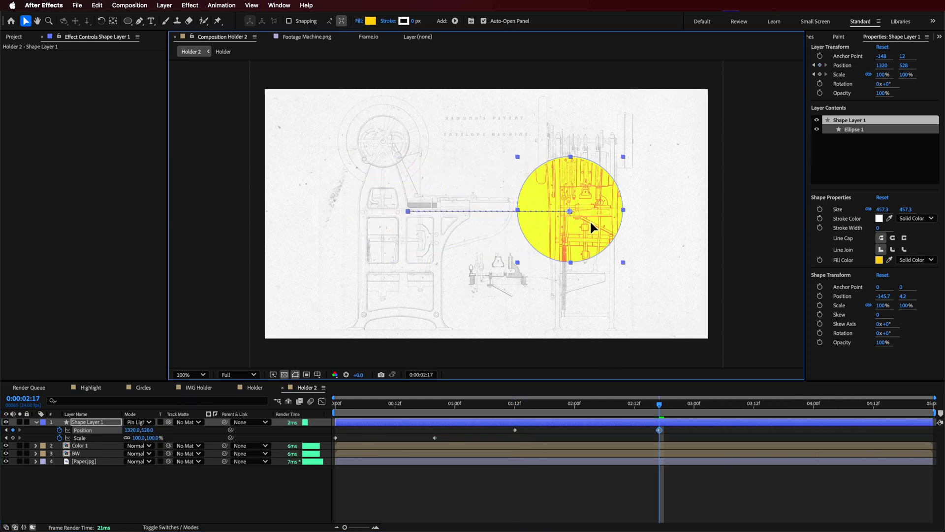
pyautogui.click(474, 404)
pyautogui.press('space')
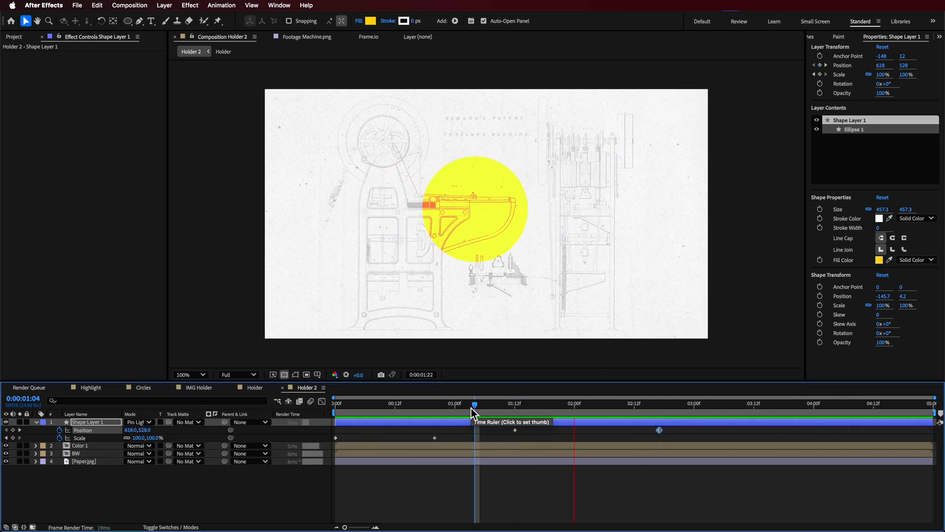
pyautogui.press('space')
# Step: Apply Easy Ease to all Scale and Position keyframes and preview the animation
pyautogui.moveTo(677, 427); pyautogui.dragTo(336, 455)
pyautogui.rightClick(338, 442)
pyautogui.moveTo(431, 521)
pyautogui.click(480, 481)
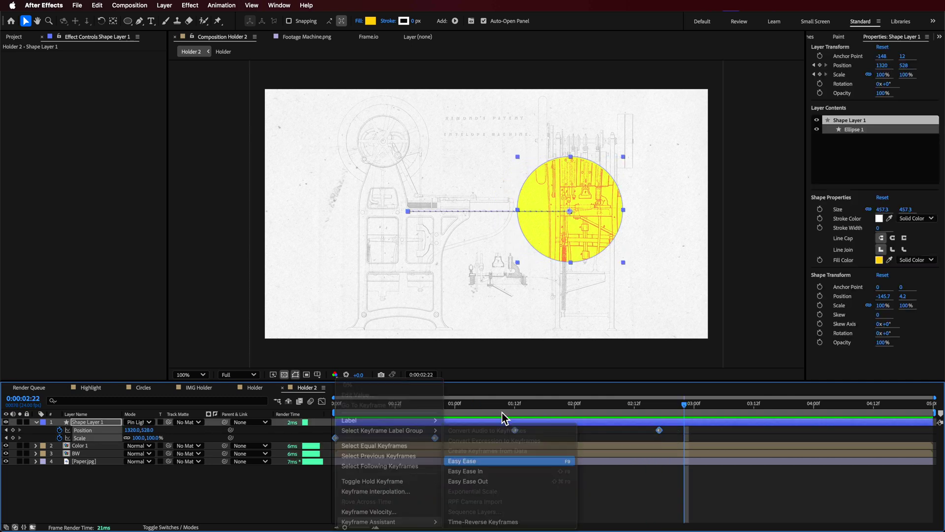
pyautogui.click(494, 407)
pyautogui.press('Home')
pyautogui.press('space')
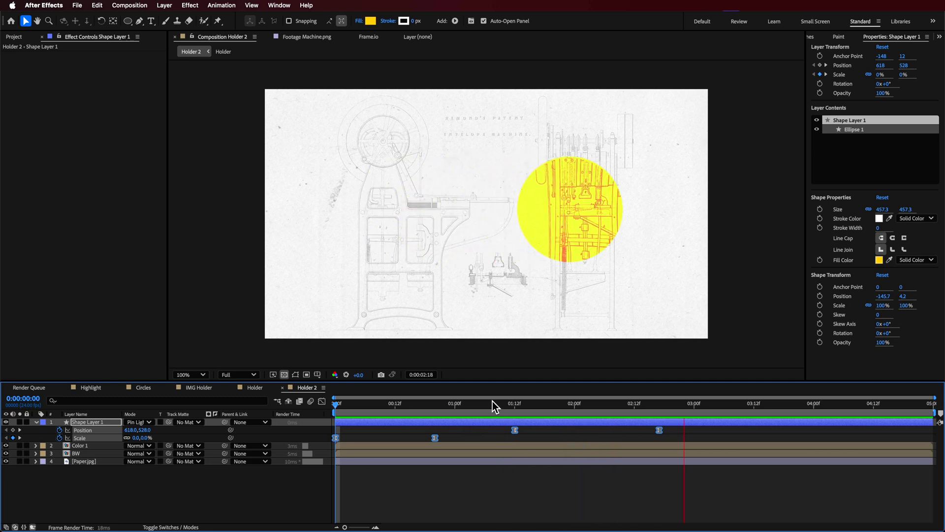
pyautogui.click(435, 403)
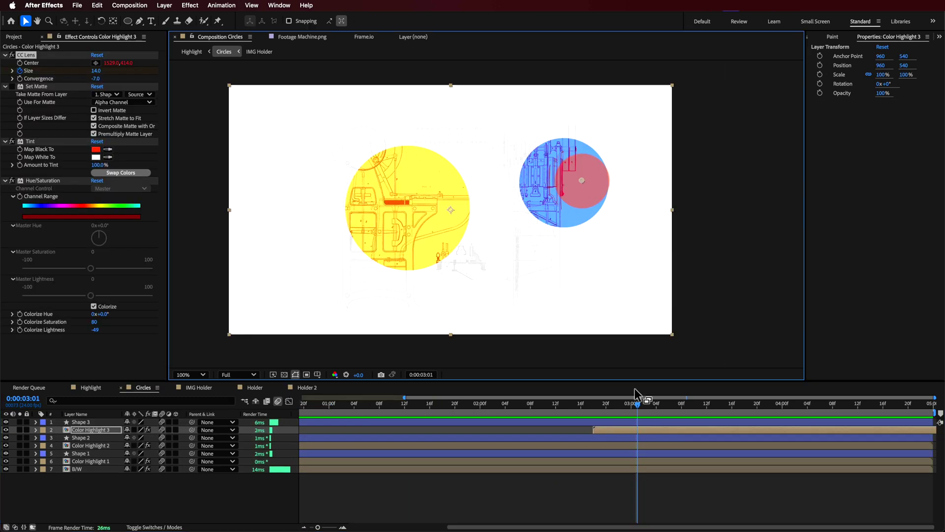
# Step: Reveal Color Highlight 3's CC Lens Size keyframes and step between them
pyautogui.moveTo(638, 406); pyautogui.dragTo(632, 432)
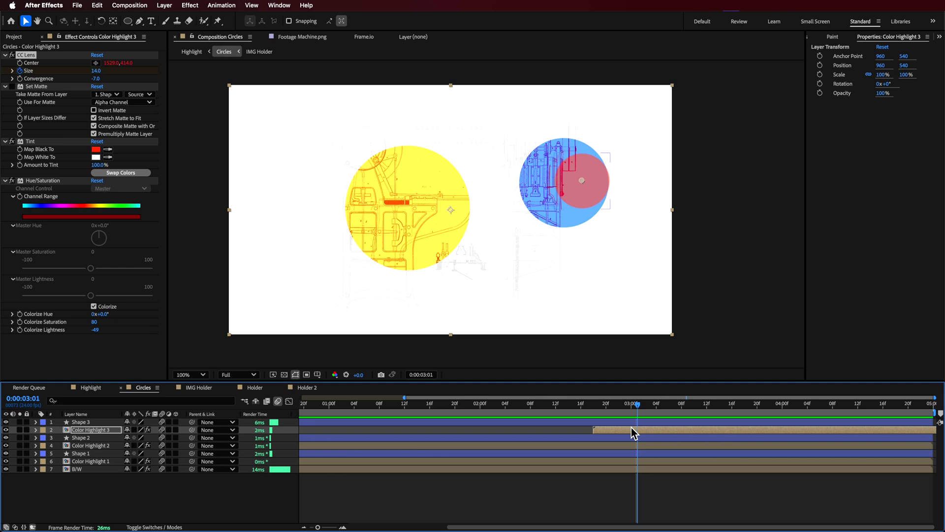
pyautogui.press('u')
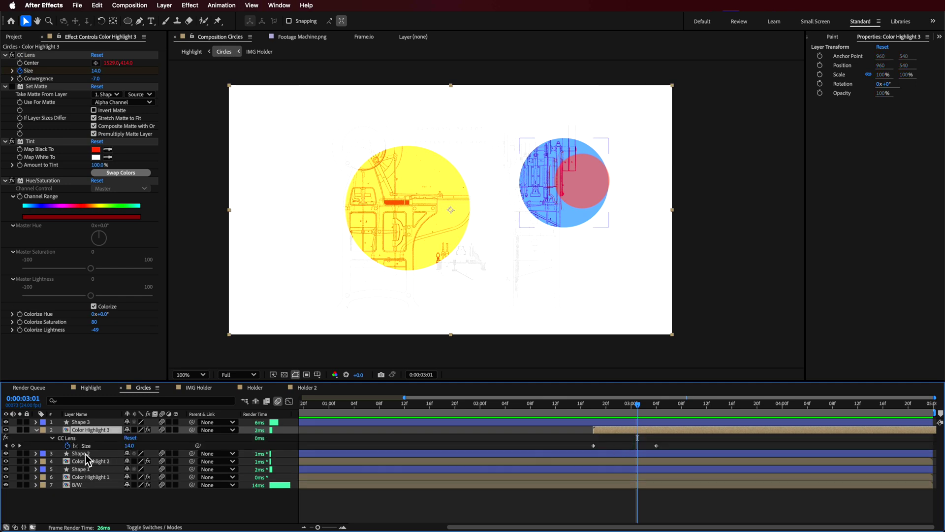
pyautogui.moveTo(645, 407); pyautogui.dragTo(595, 411)
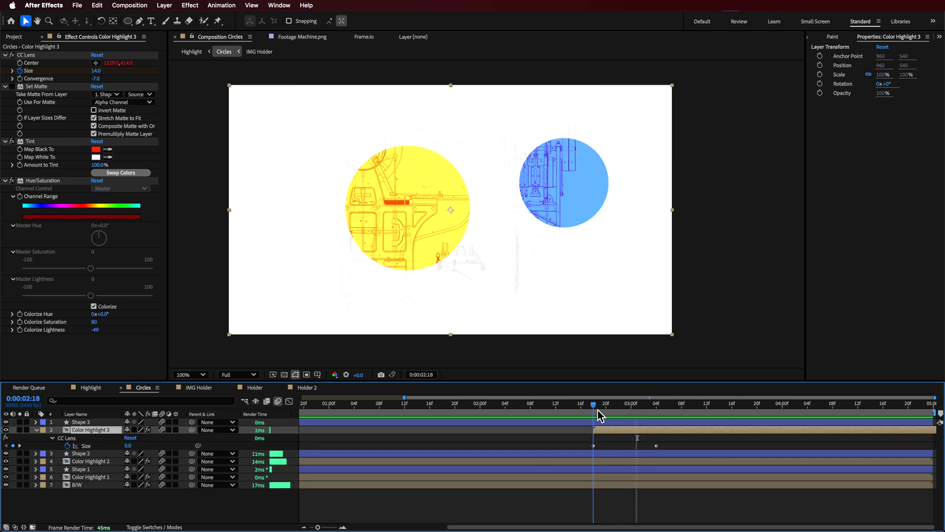
pyautogui.moveTo(129, 445)
pyautogui.mouseDown()
pyautogui.moveTo(164, 447)
pyautogui.moveTo(138, 447)
pyautogui.mouseUp()
pyautogui.moveTo(617, 415); pyautogui.dragTo(660, 412)
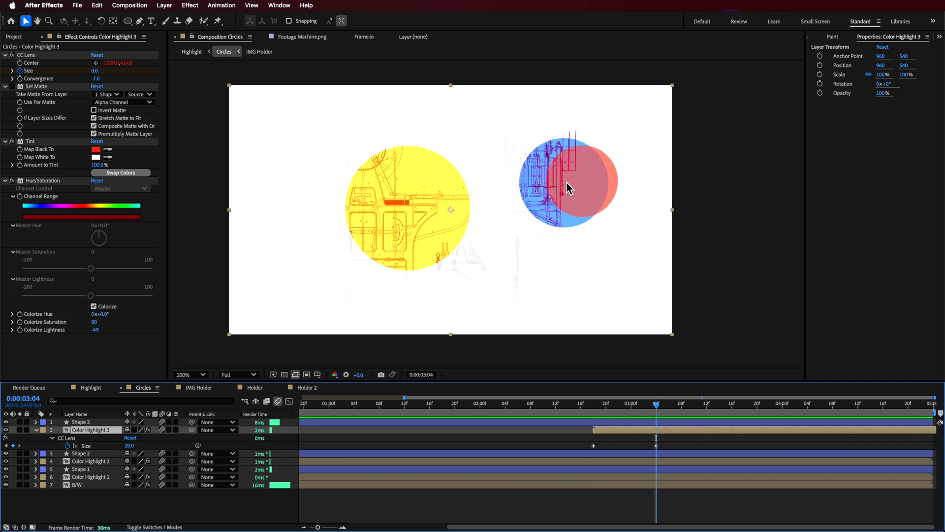
pyautogui.moveTo(656, 409); pyautogui.dragTo(880, 439)
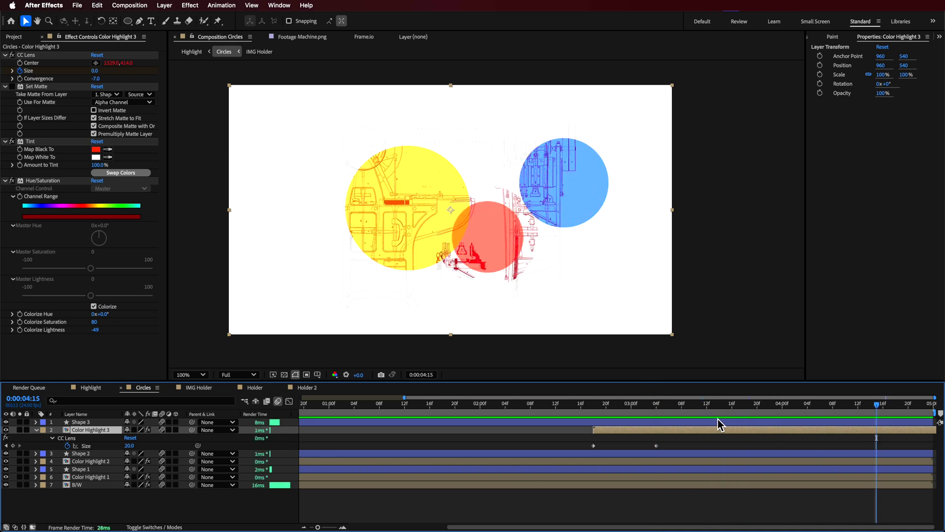
pyautogui.moveTo(696, 411); pyautogui.dragTo(656, 411)
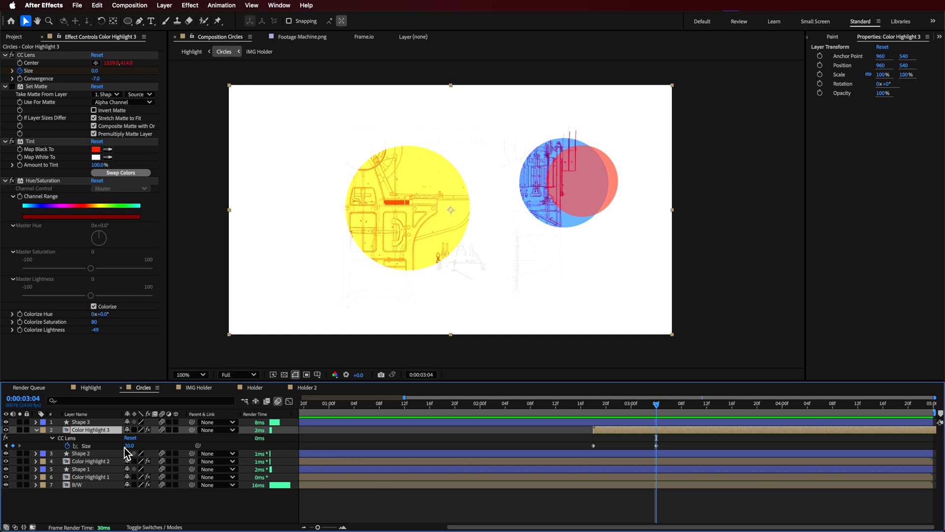
# Step: Set the second lens Size keyframe to 20 and preview the red circle crossing the blue
pyautogui.moveTo(126, 447); pyautogui.dragTo(838, 380)
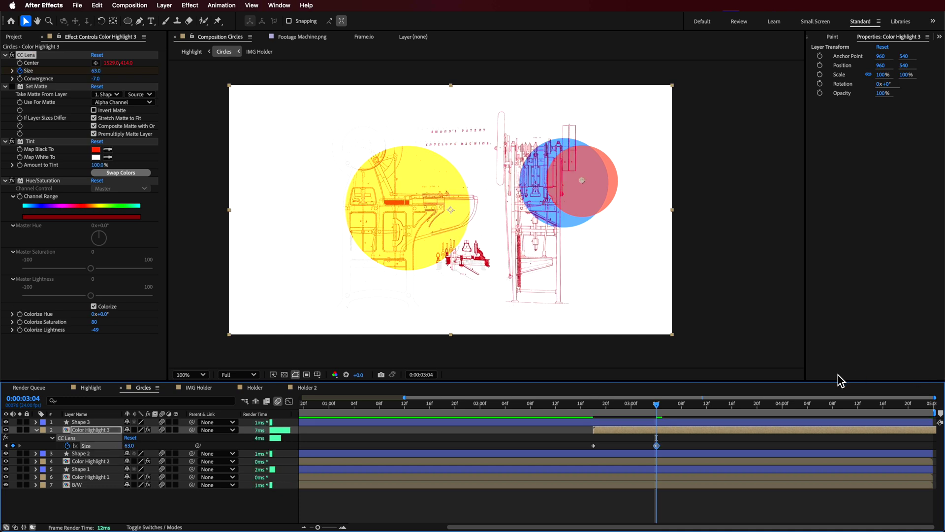
pyautogui.moveTo(666, 404); pyautogui.dragTo(723, 432)
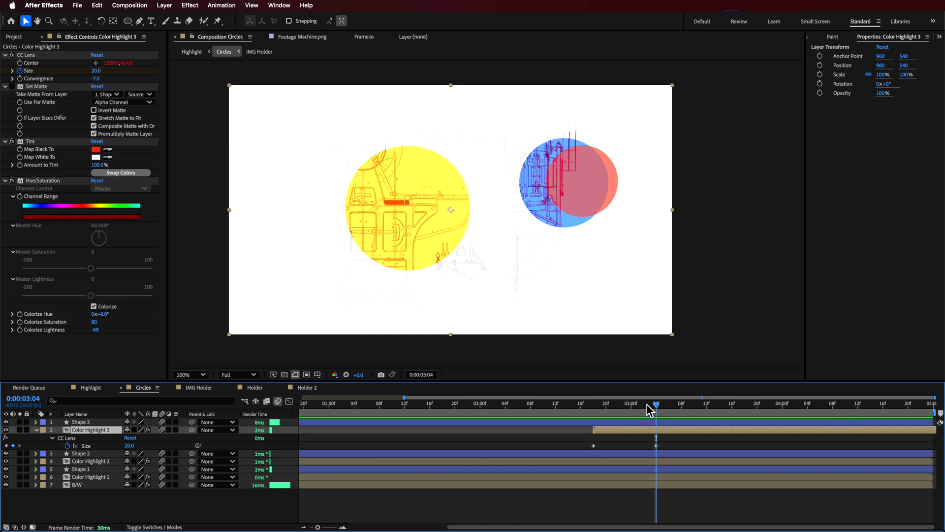
pyautogui.click(585, 406)
pyautogui.moveTo(585, 408); pyautogui.dragTo(816, 441)
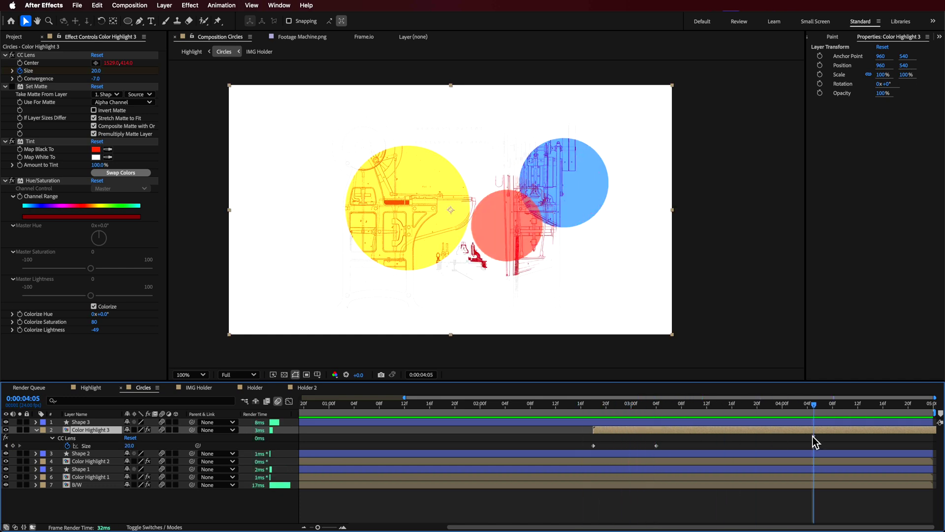
pyautogui.moveTo(353, 406); pyautogui.dragTo(229, 412)
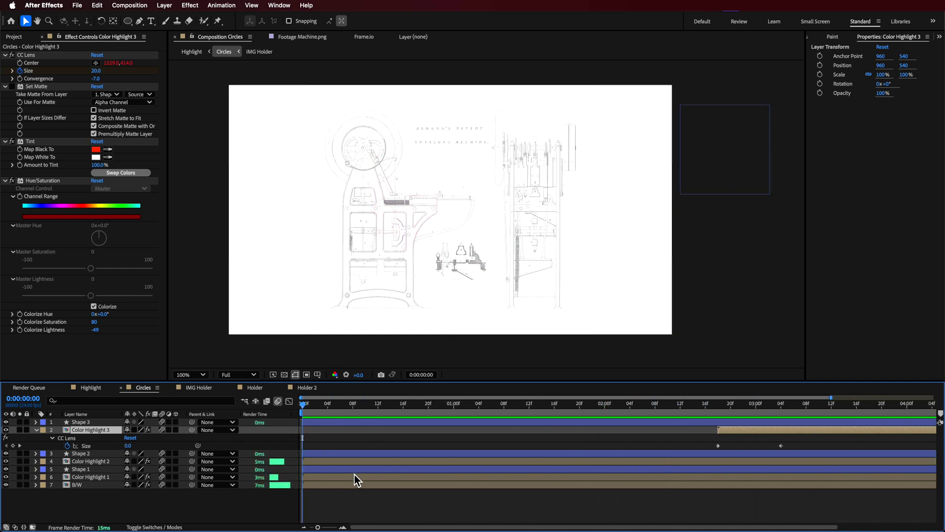
# Step: Keyframe the B/W layer's Opacity to fade from 63% at 0:00 to 20% by 0:00:00:20
pyautogui.press('-')
pyautogui.click(250, 486)
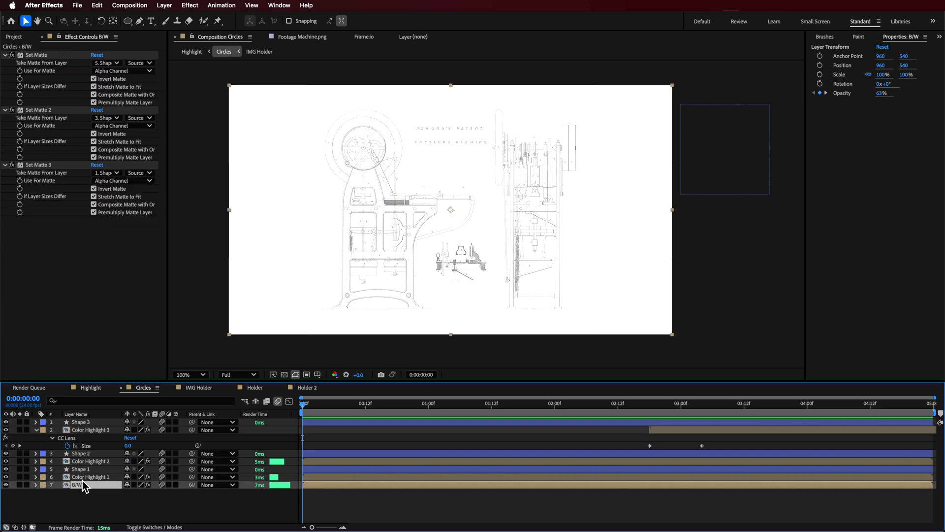
pyautogui.press('t')
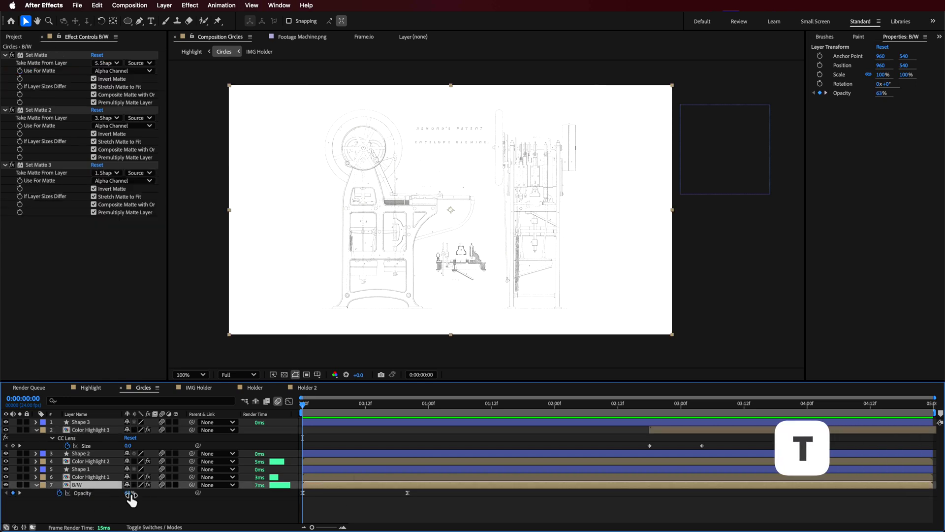
pyautogui.moveTo(304, 408); pyautogui.dragTo(271, 448)
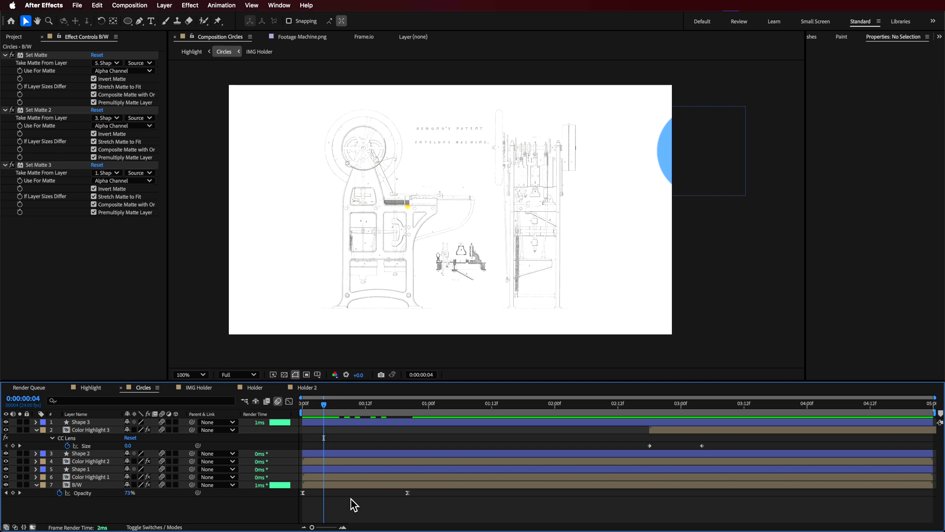
# Step: In Holder 2, set Color 1's Hue/Saturation to Master Lightness -72 and Master Saturation 67
pyautogui.click(84, 462)
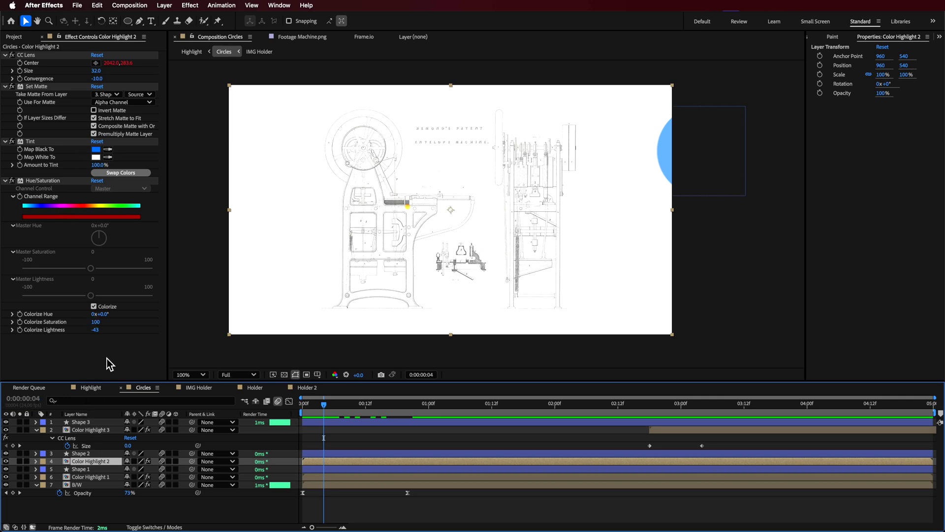
pyautogui.click(306, 389)
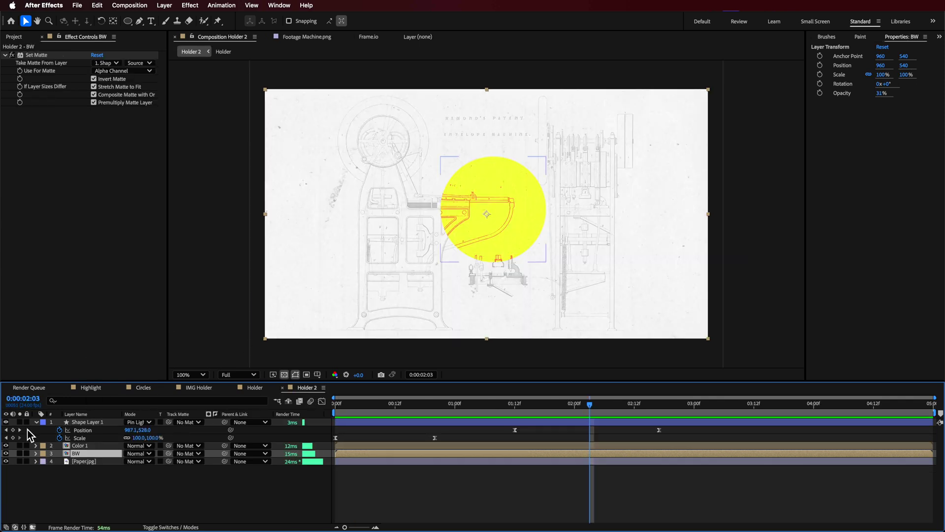
pyautogui.click(83, 446)
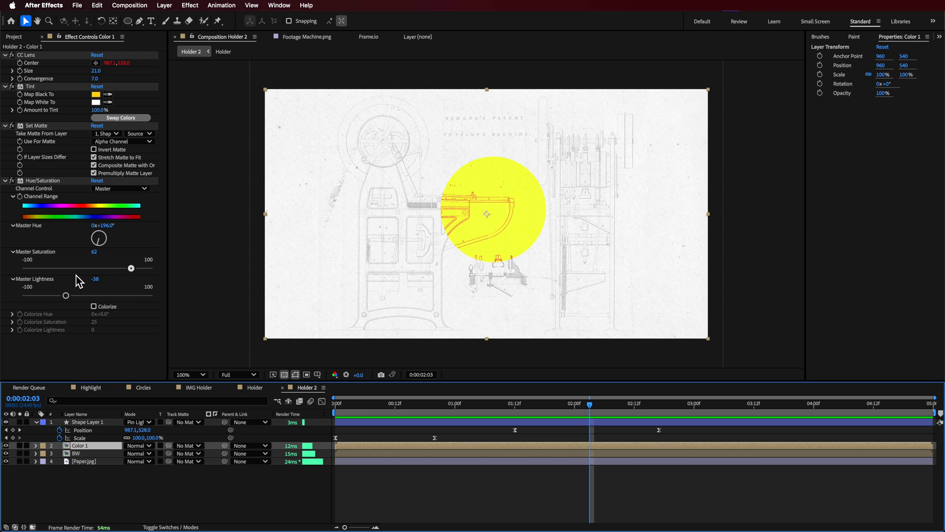
pyautogui.moveTo(63, 296); pyautogui.dragTo(43, 301)
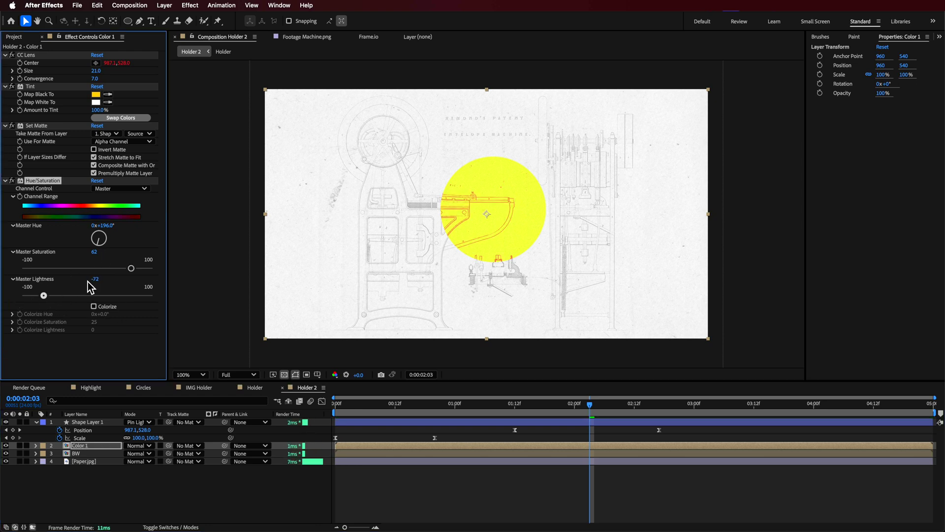
pyautogui.moveTo(101, 269); pyautogui.dragTo(111, 270)
pyautogui.click(36, 422)
# Step: Select Shape Layer 1 through Paper.jpg, cancel Pre-compose, and open the Highlight composition instead
pyautogui.click(91, 422)
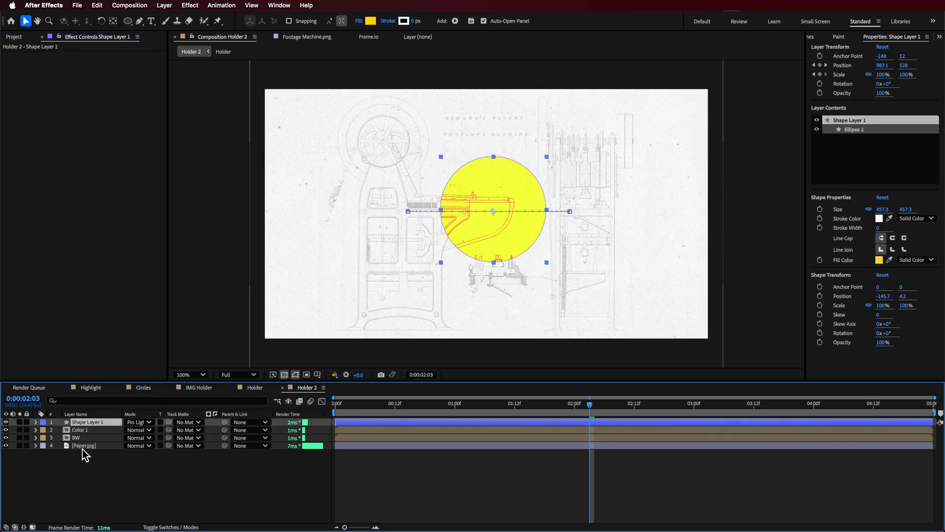
pyautogui.keyDown('shift'); pyautogui.click(83, 445); pyautogui.keyUp('shift')
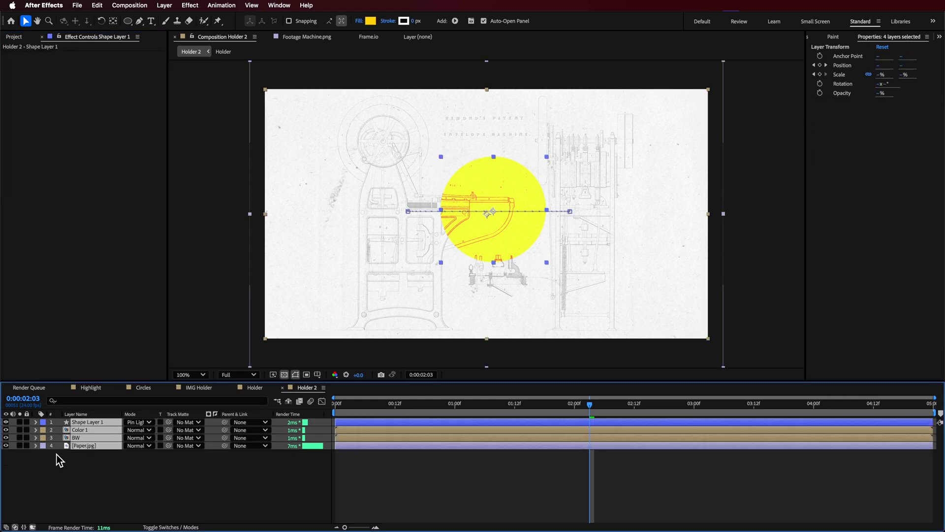
pyautogui.click(127, 7)
pyautogui.moveTo(164, 5)
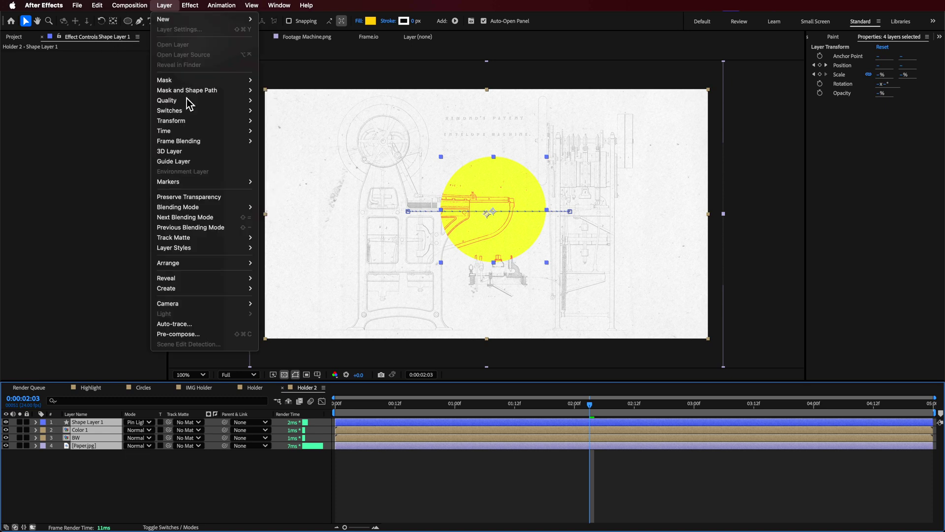
pyautogui.click(177, 334)
pyautogui.click(521, 340)
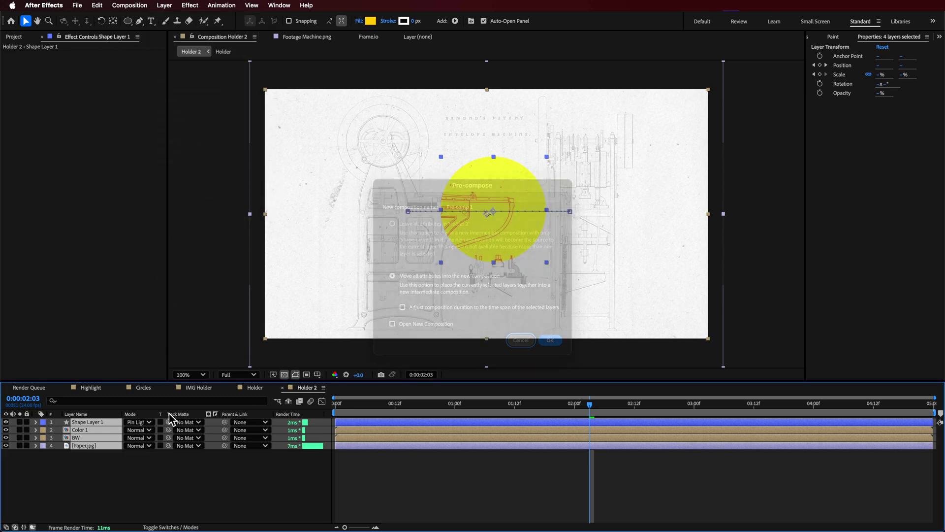
pyautogui.click(91, 388)
pyautogui.click(480, 491)
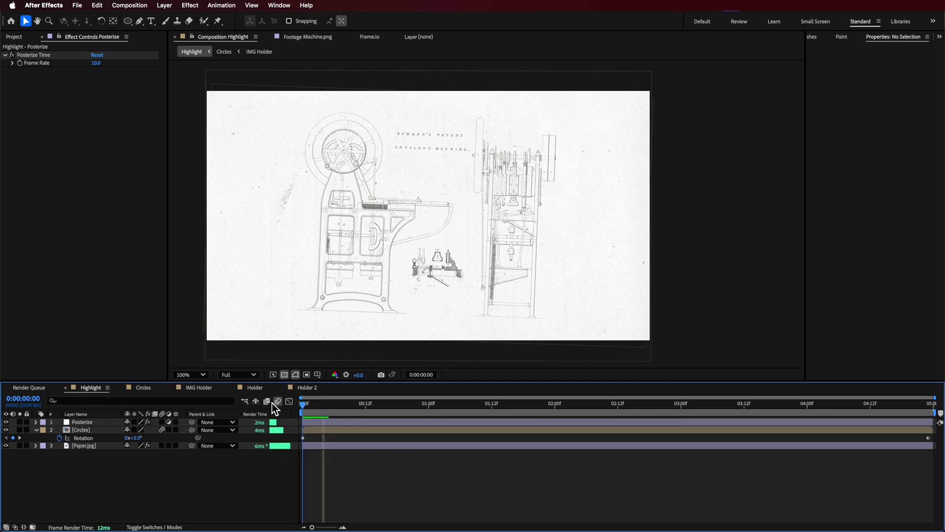
# Step: From 0:00, check the Posterize layer's Posterize Time at 10 fps and play the Highlight comp
pyautogui.click(302, 404)
pyautogui.click(87, 423)
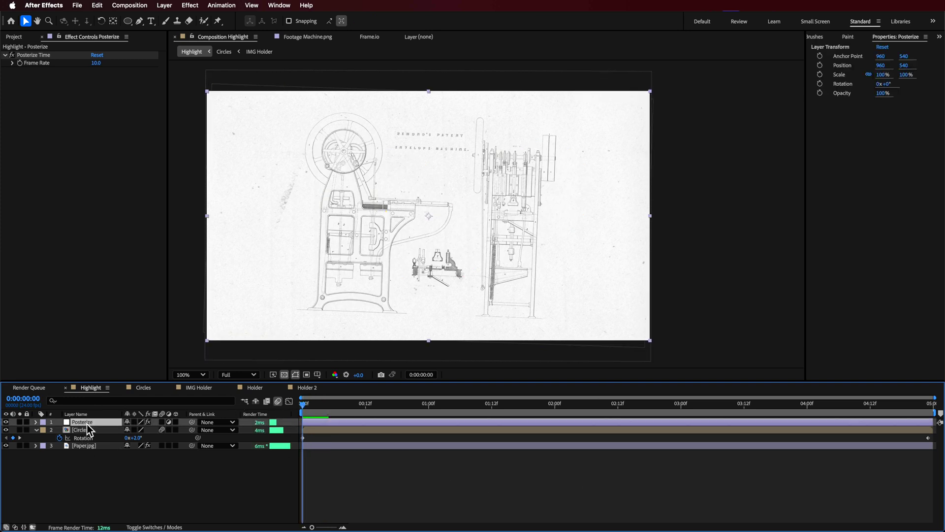
pyautogui.rightClick(81, 466)
pyautogui.moveTo(148, 410)
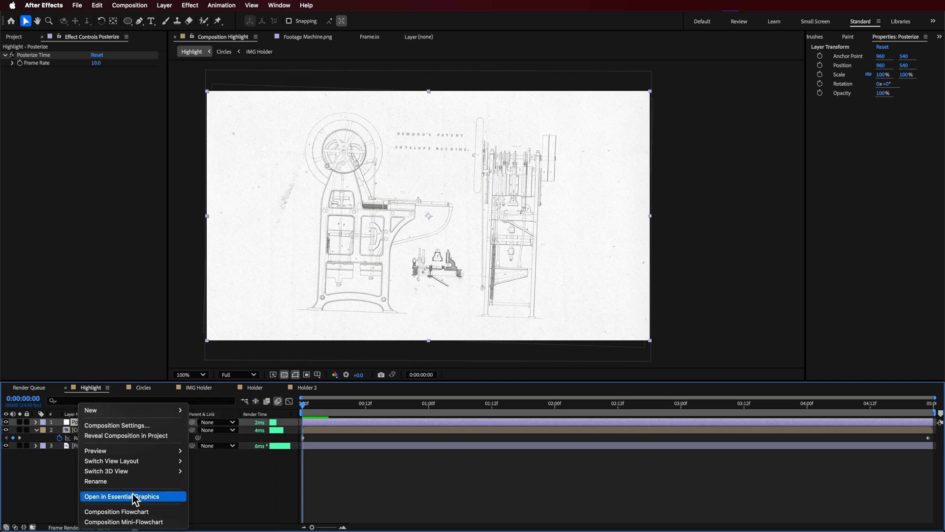
pyautogui.press('Escape')
pyautogui.click(29, 56)
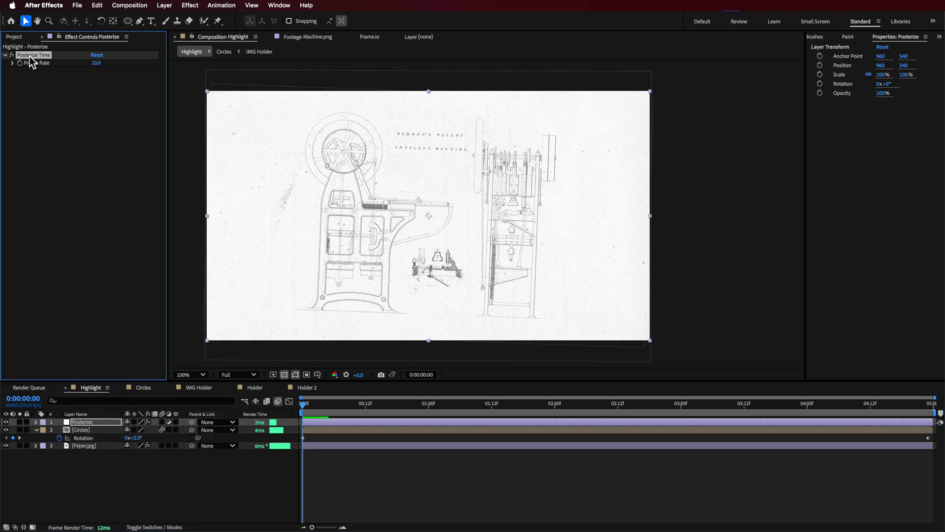
pyautogui.press('space')
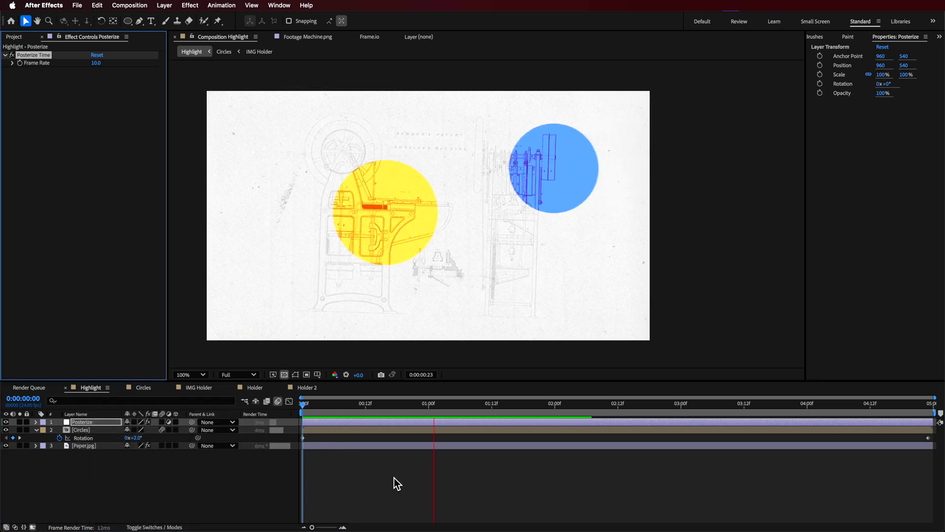